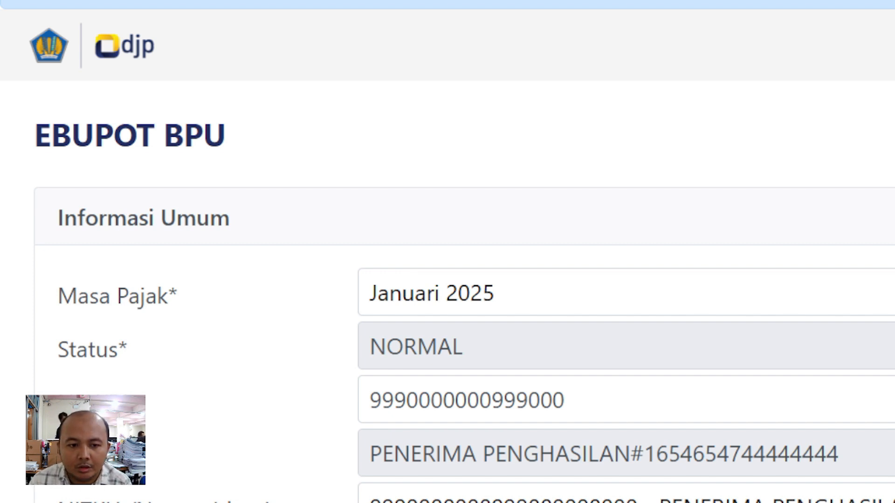
pyautogui.click(485, 304)
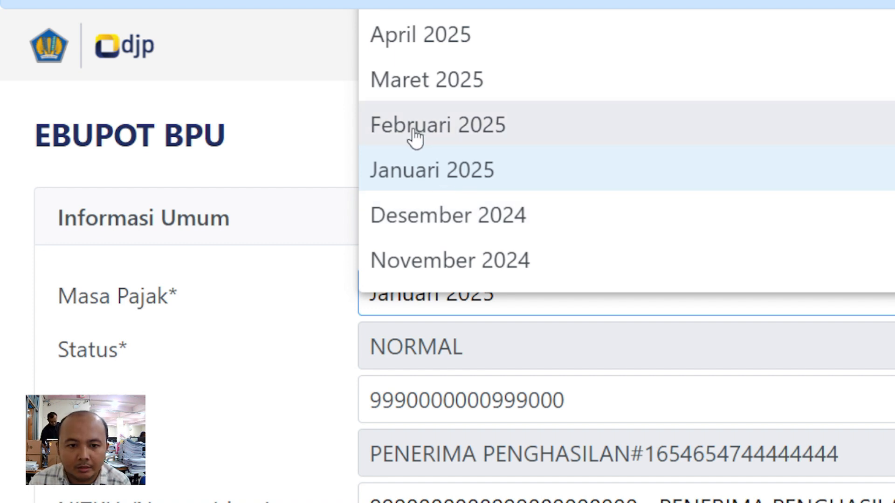
pyautogui.click(433, 171)
pyautogui.scroll(-2, 370, 322)
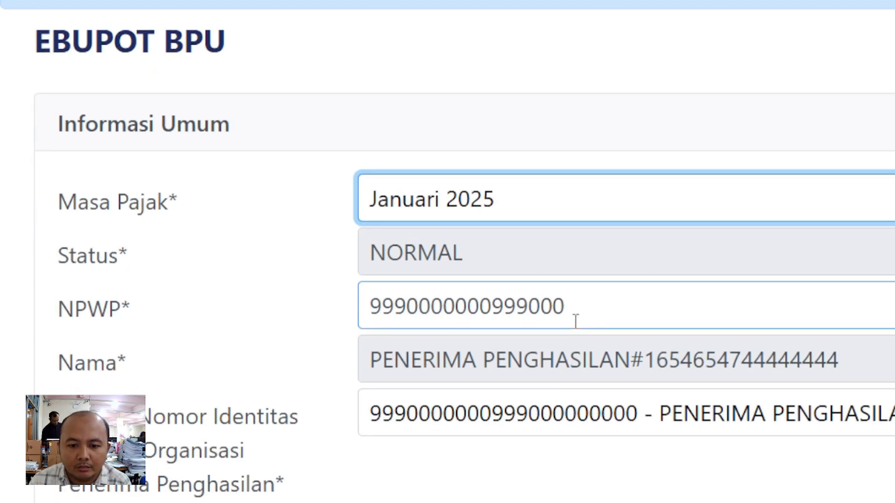
pyautogui.scroll(-2, 574, 307)
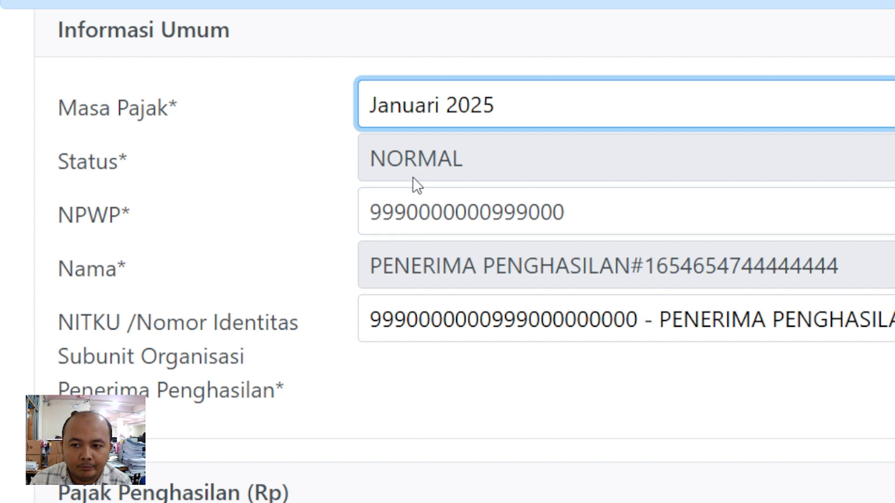
pyautogui.scroll(-4, 414, 185)
# - Set the recipient's tax facility to Tanpa Fasilitas
pyautogui.scroll(-4, 416, 186)
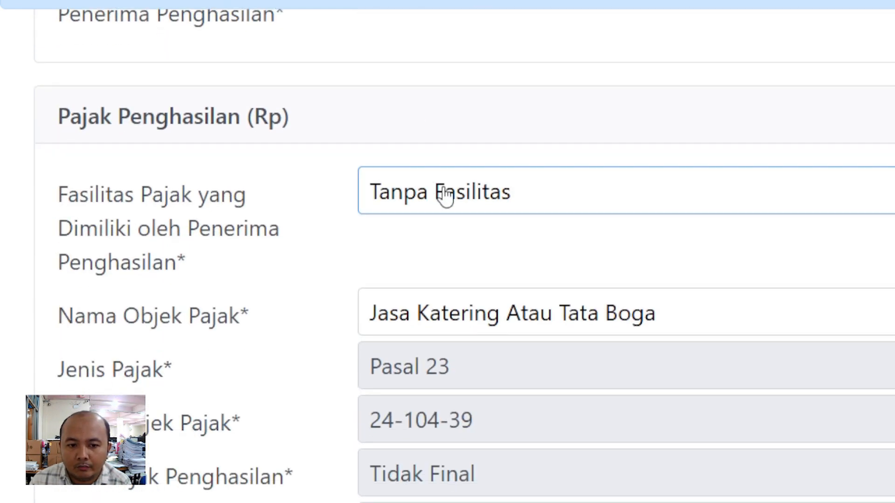
pyautogui.click(444, 199)
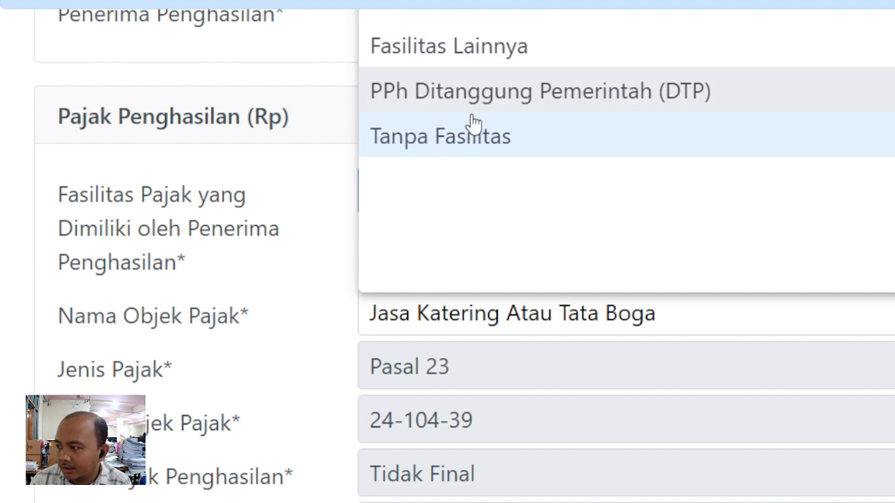
pyautogui.click(461, 140)
# - Search 'boga', choose Jasa Katering Atau Tata Boga as the tax object, and select the tax base field
pyautogui.scroll(-2, 440, 214)
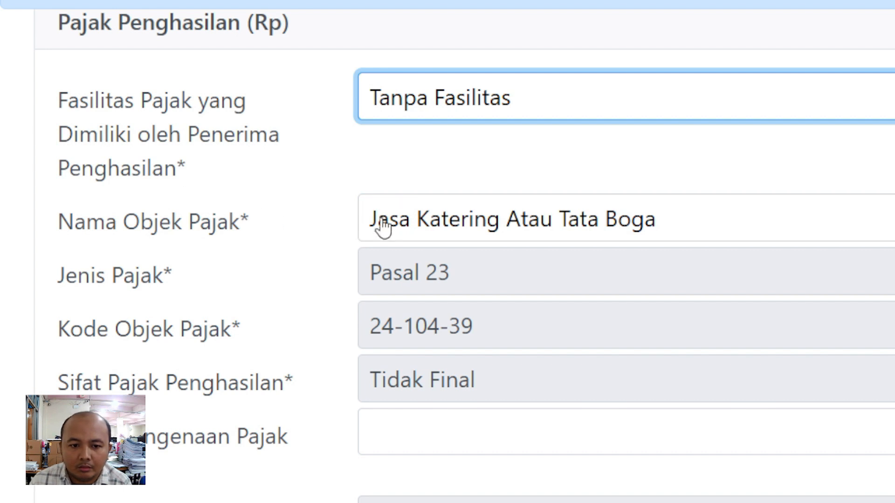
pyautogui.click(419, 228)
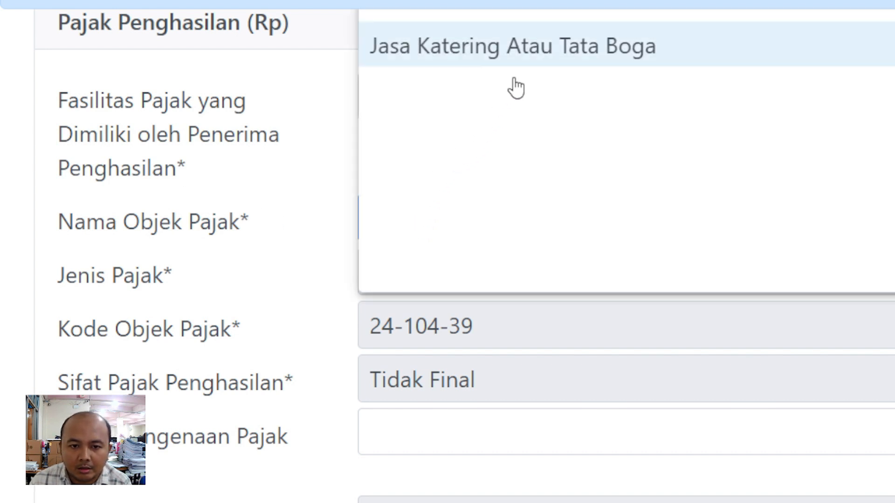
pyautogui.write('boga')
pyautogui.scroll(2, 485, 121)
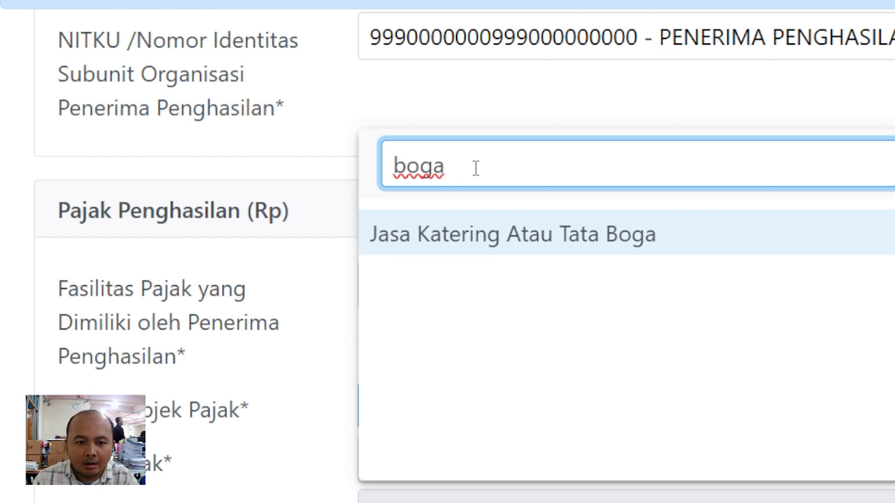
pyautogui.click(510, 248)
pyautogui.scroll(-6, 485, 205)
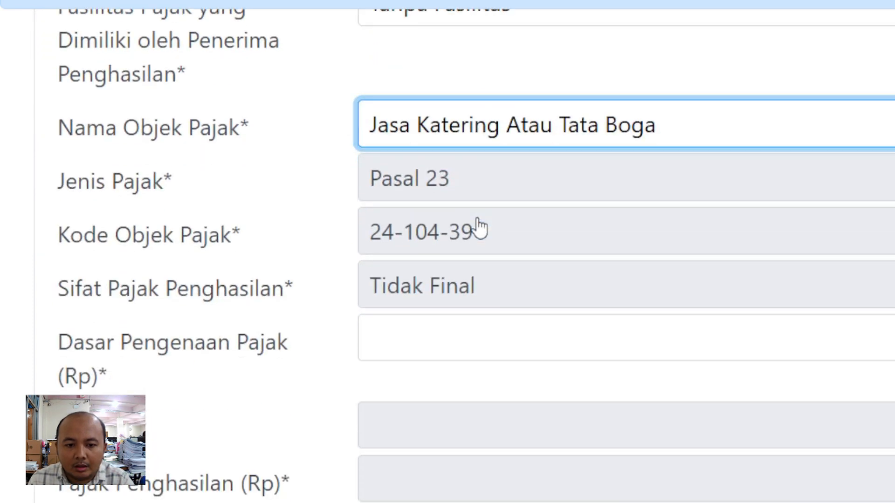
pyautogui.scroll(-2, 476, 219)
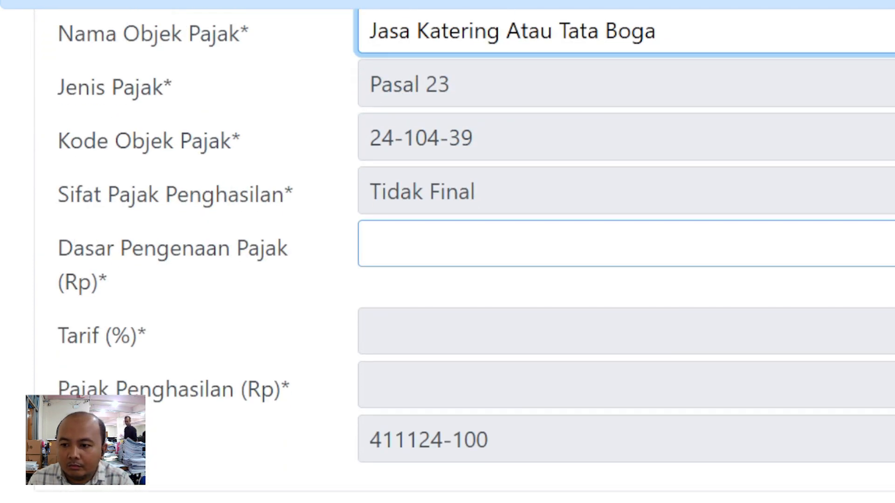
pyautogui.click(518, 242)
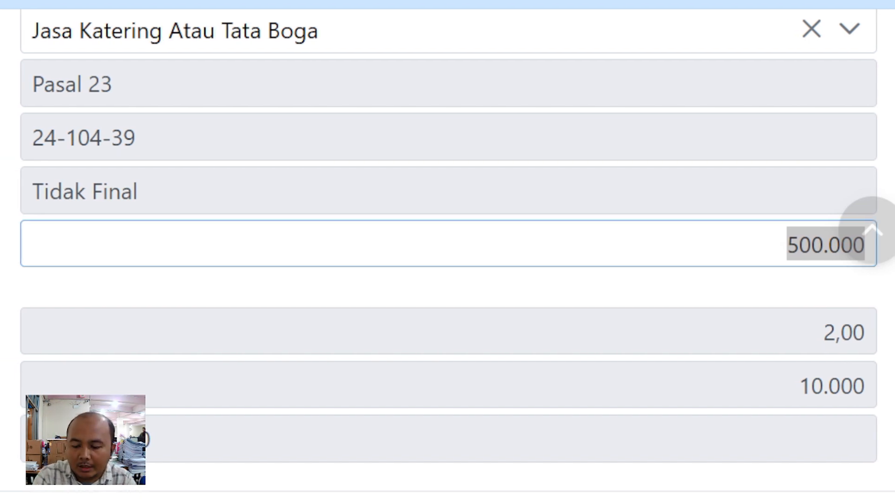
pyautogui.click(599, 244)
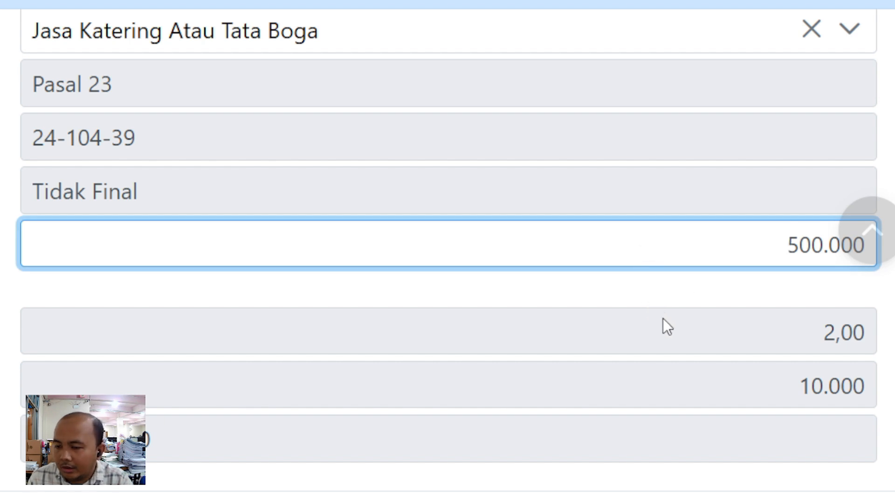
pyautogui.click(666, 340)
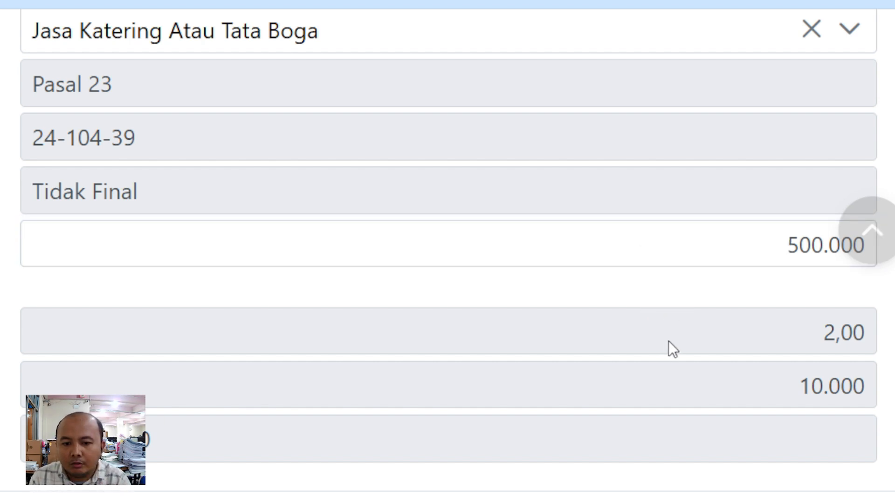
pyautogui.scroll(-2, 668, 338)
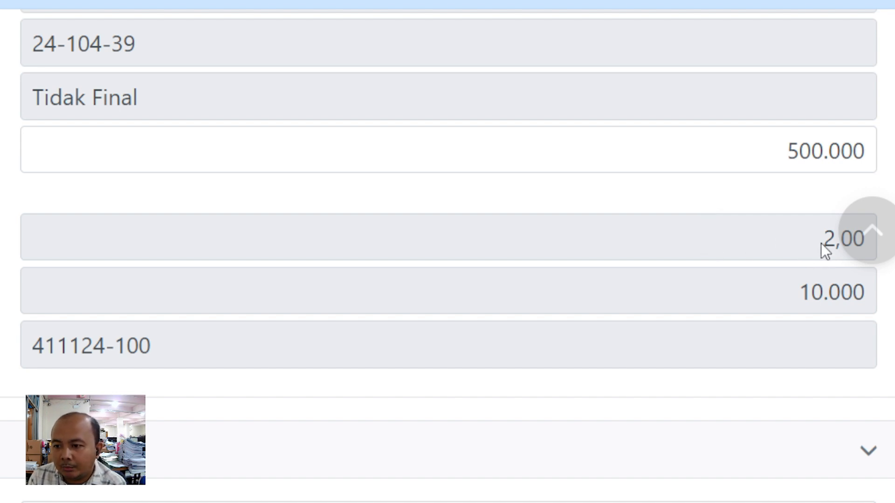
pyautogui.moveTo(821, 243); pyautogui.dragTo(844, 252)
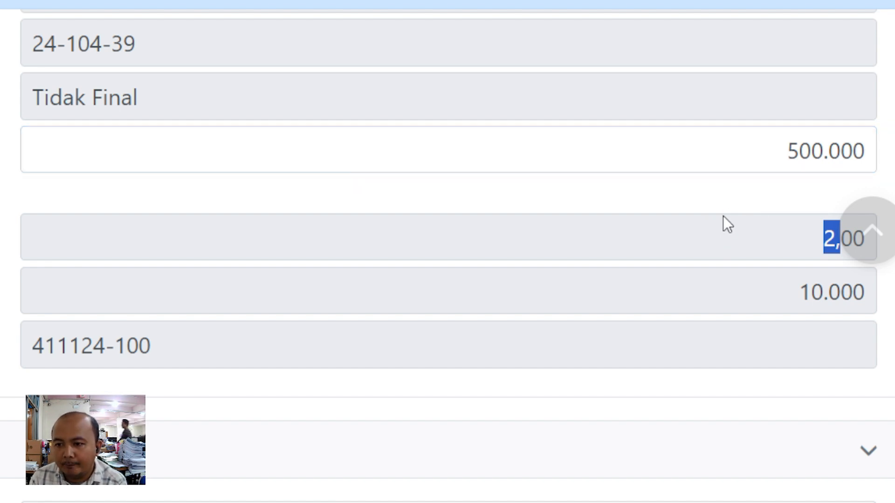
pyautogui.scroll(-2, 755, 175)
pyautogui.scroll(4, 756, 173)
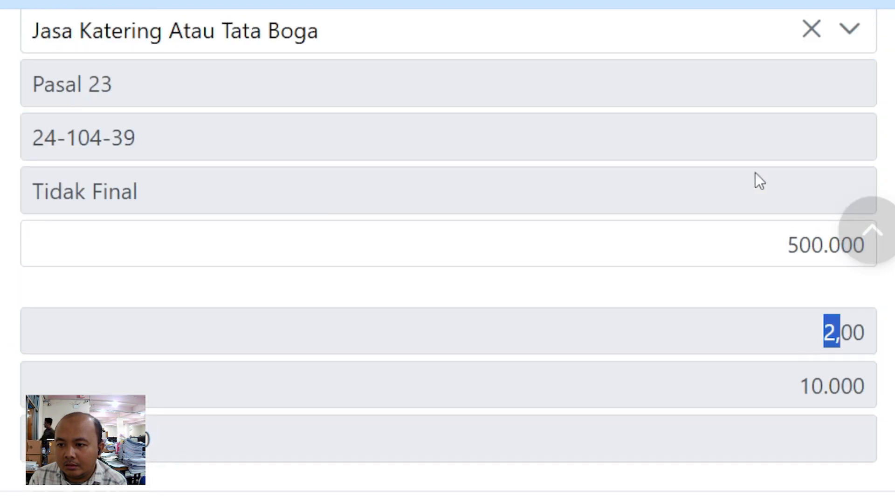
pyautogui.scroll(-2, 699, 219)
pyautogui.moveTo(795, 291); pyautogui.dragTo(878, 291)
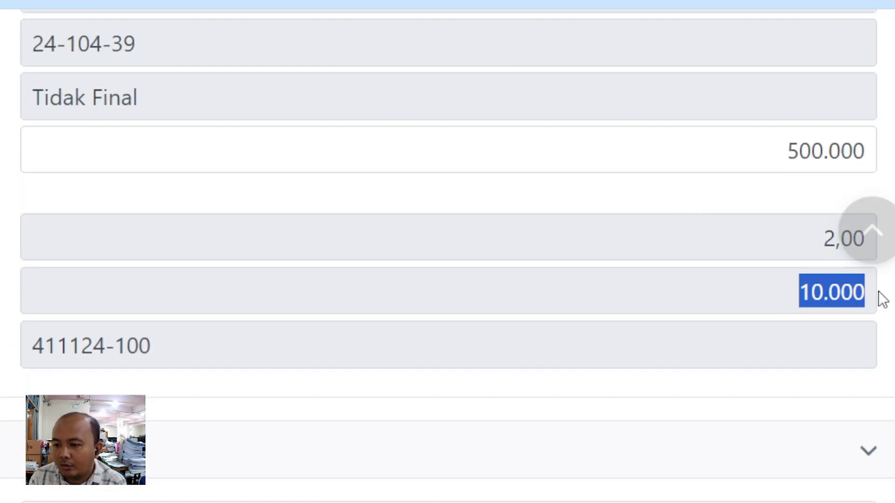
pyautogui.scroll(-6, 292, 320)
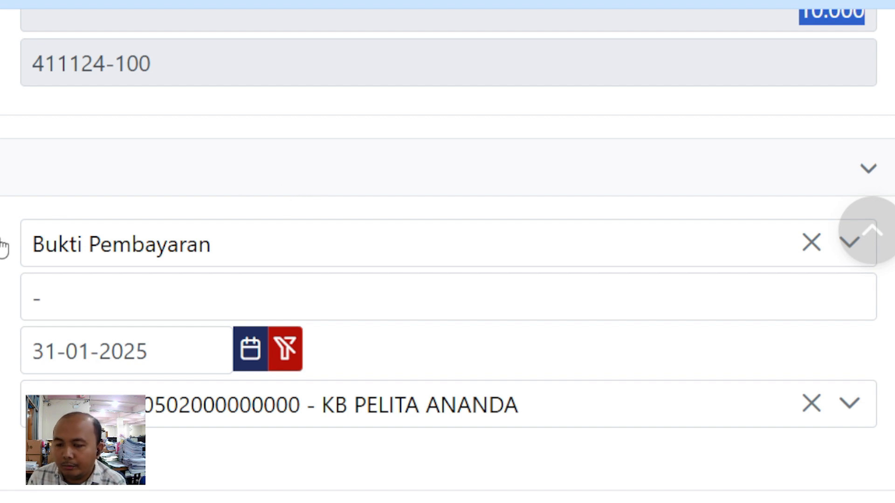
pyautogui.click(86, 252)
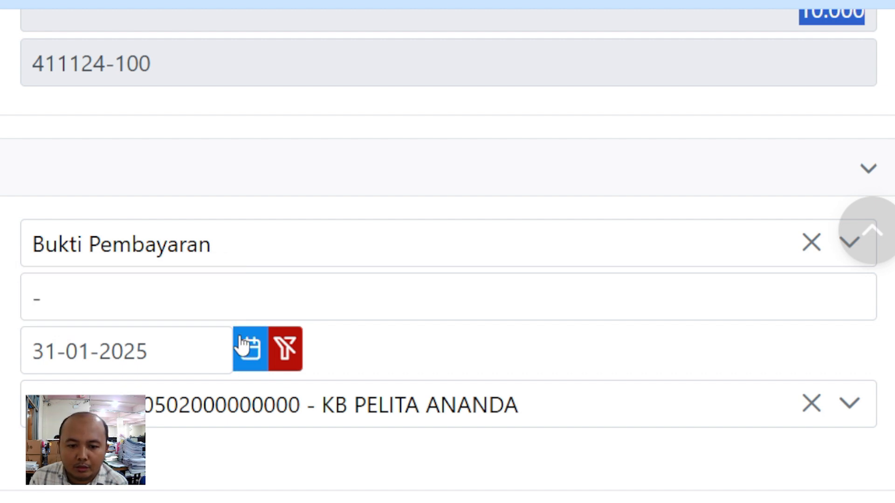
pyautogui.scroll(-1, 207, 359)
pyautogui.scroll(3, 177, 328)
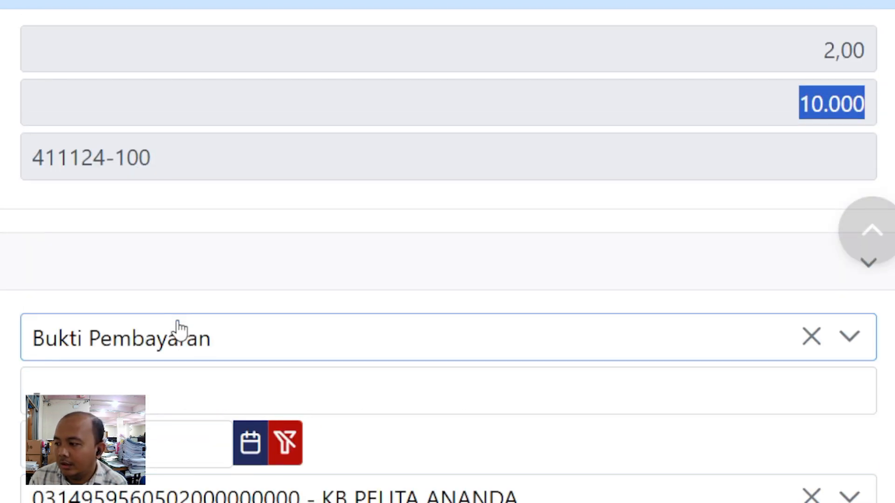
pyautogui.scroll(-2, 181, 309)
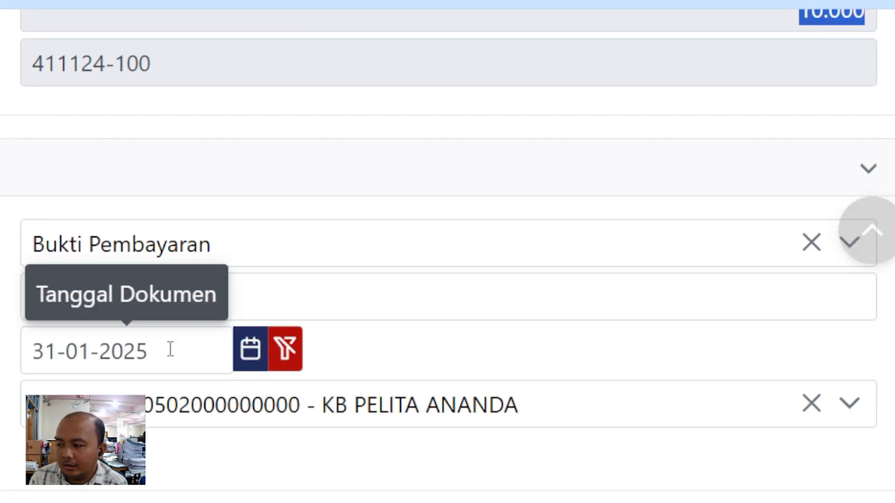
pyautogui.scroll(-8, 447, 252)
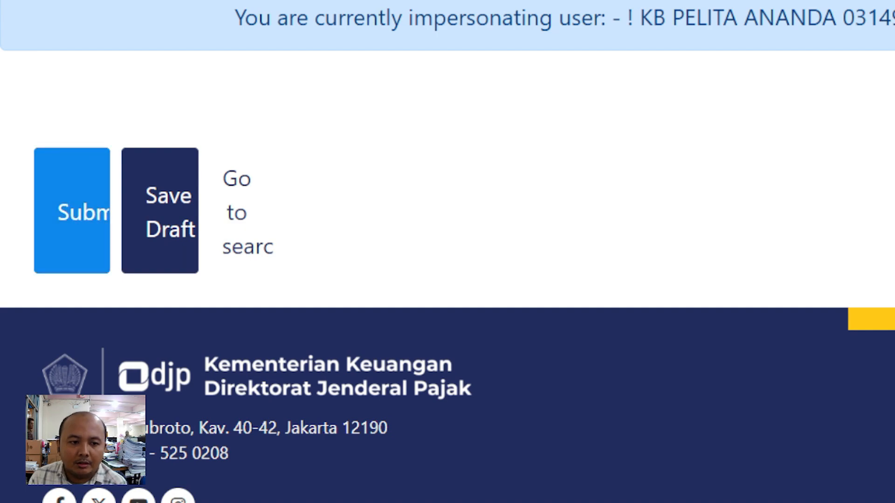
# - Submit the slip, then tick the Januari 2025 row in EBUPOT BPU Not Issued
pyautogui.click(107, 261)
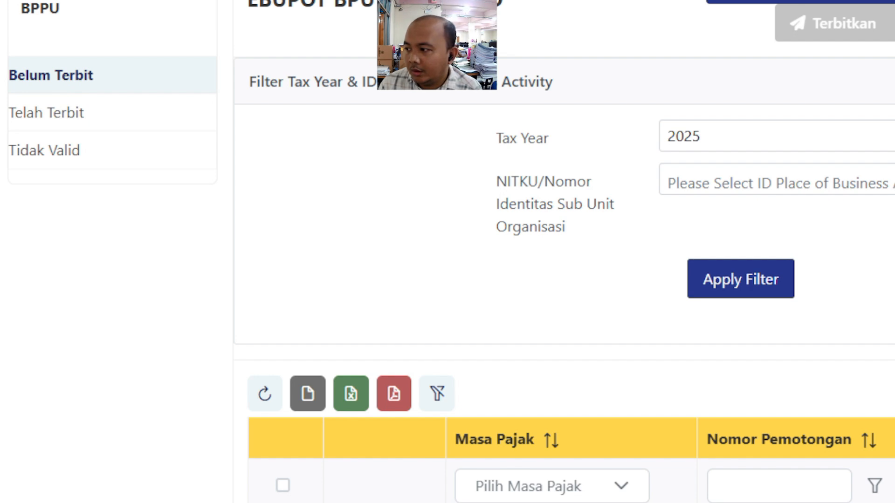
pyautogui.scroll(-2, 447, 280)
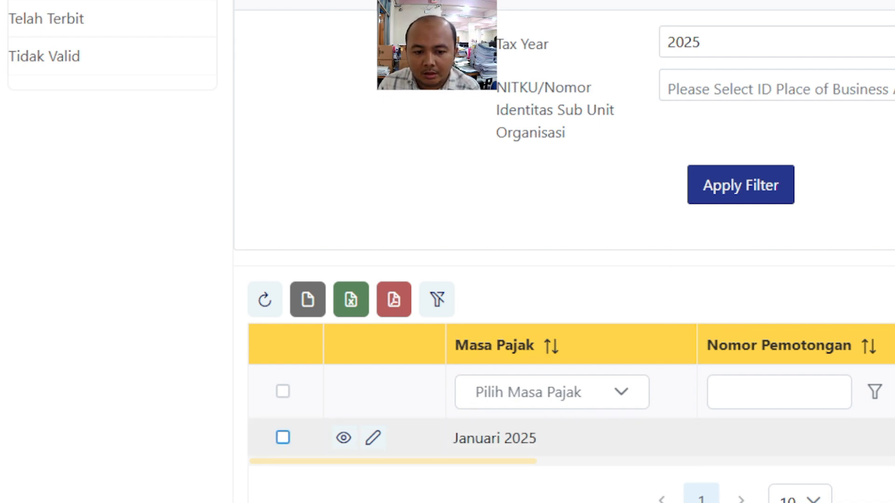
pyautogui.scroll(5, 447, 252)
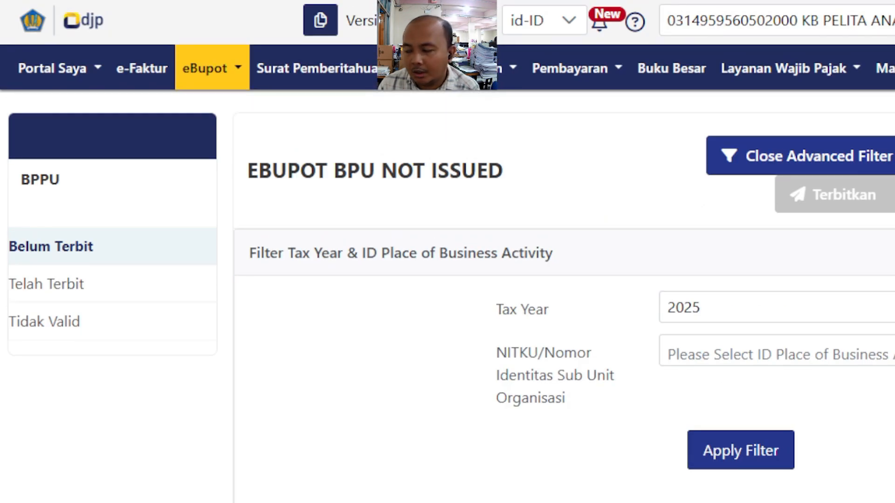
pyautogui.scroll(-8, 448, 252)
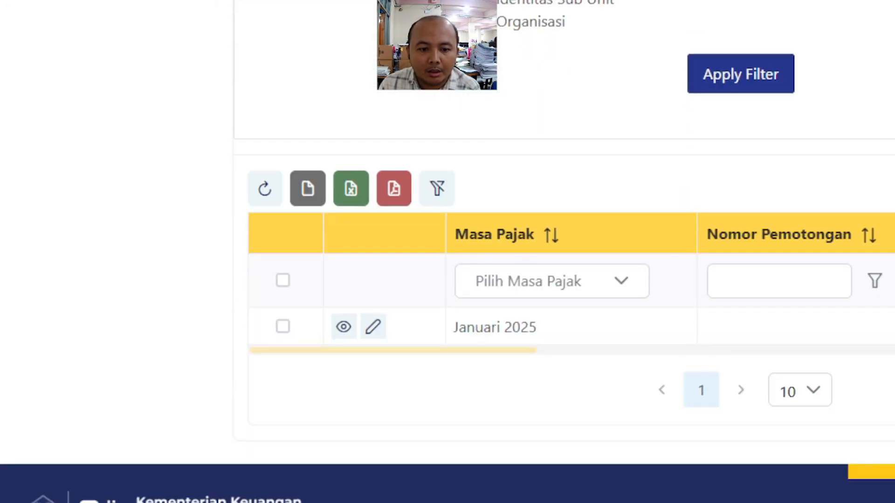
pyautogui.click(283, 326)
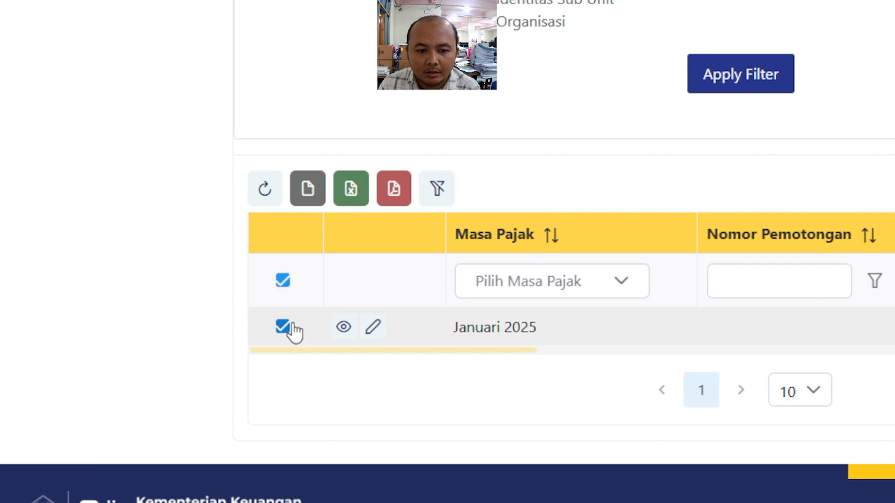
pyautogui.scroll(6, 792, 196)
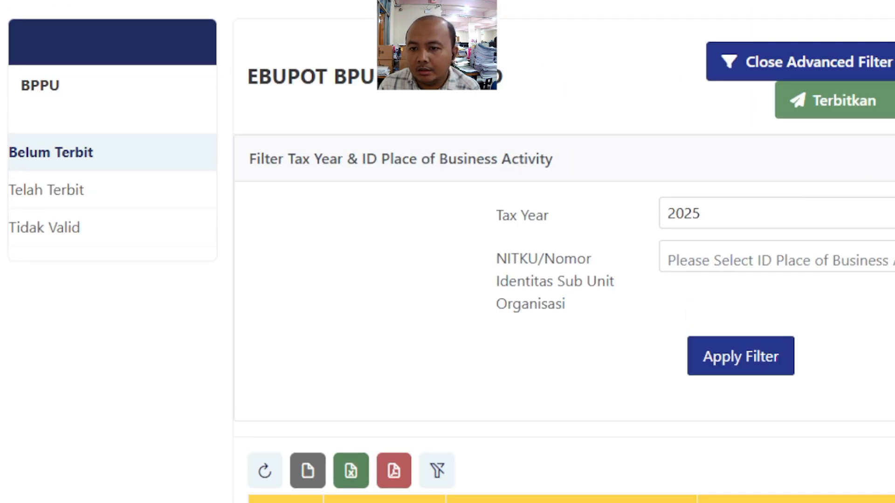
# - Begin signing the selected slip with Kode Otorisasi DJP, then close the Sign Document dialog
pyautogui.click(856, 107)
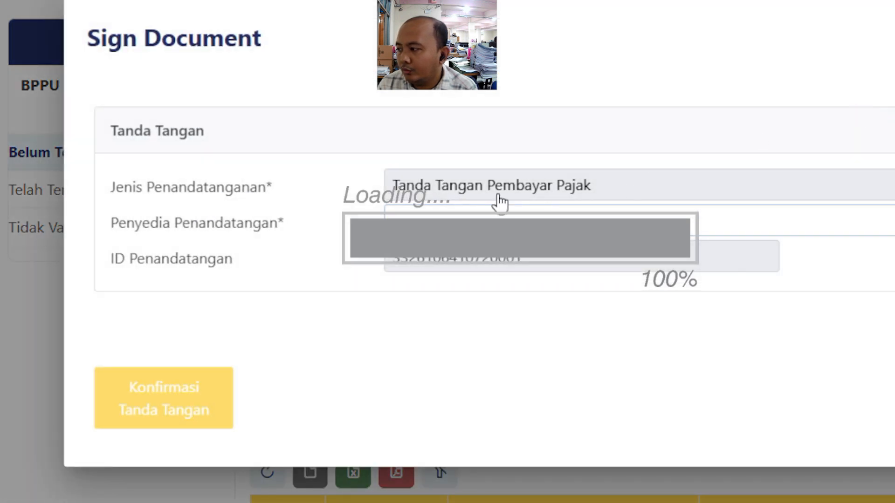
pyautogui.click(422, 215)
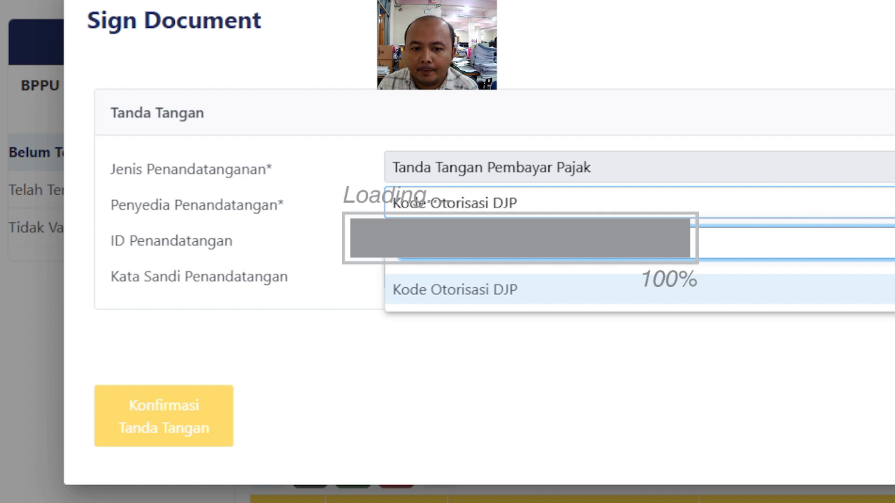
pyautogui.click(338, 216)
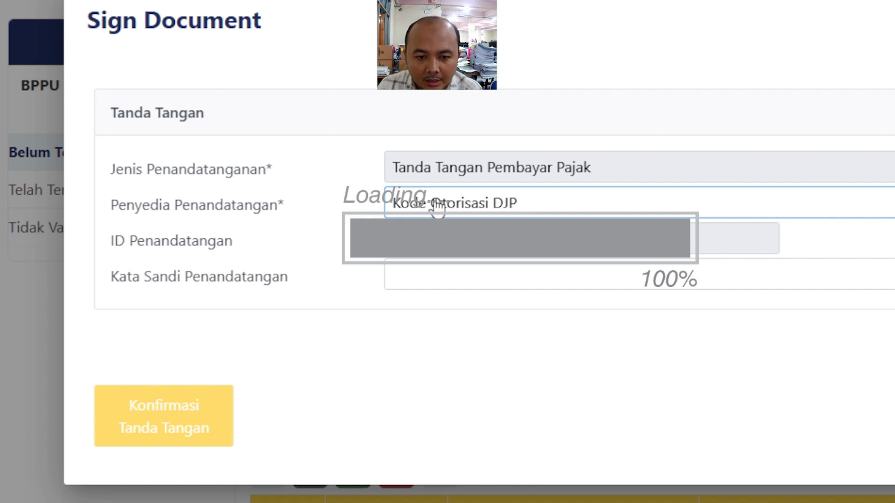
pyautogui.click(486, 261)
pyautogui.click(386, 279)
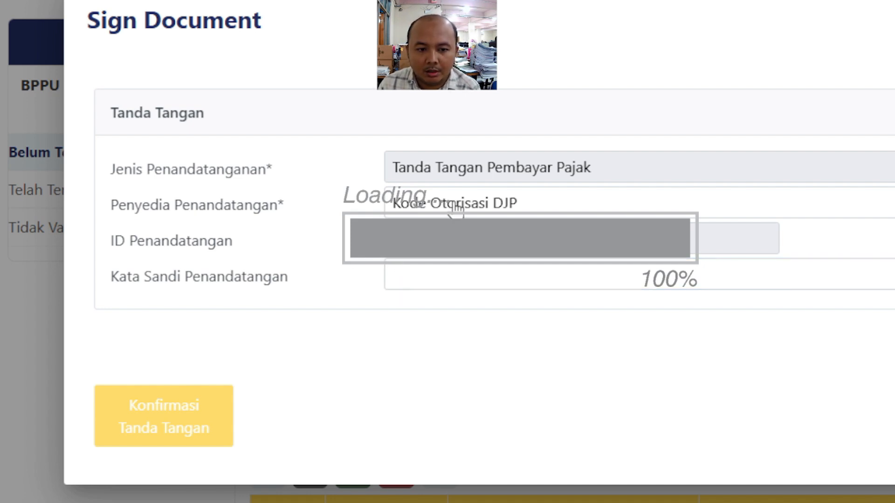
pyautogui.click(426, 288)
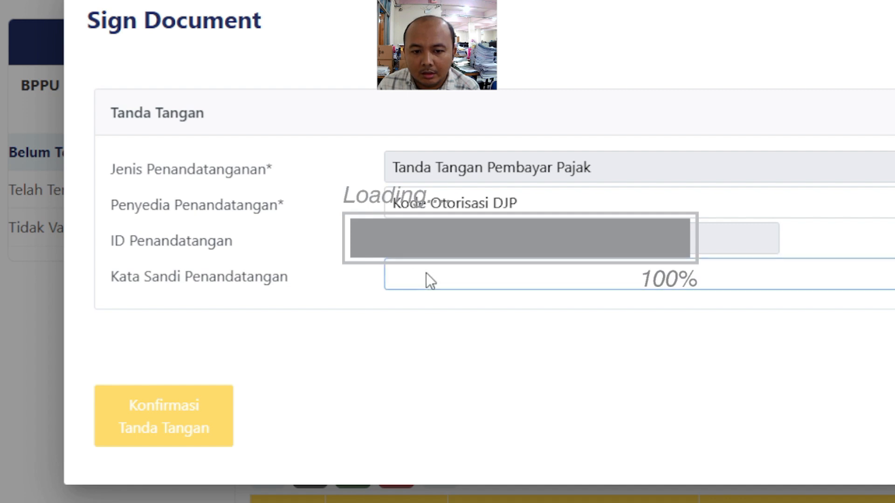
pyautogui.click(473, 274)
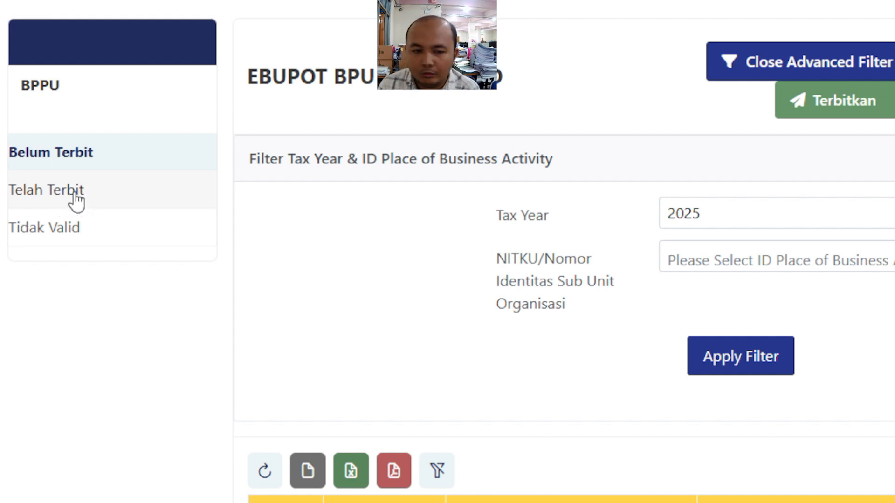
# - Show the Telah Terbit BPPU slips and scroll through the empty table
pyautogui.click(43, 199)
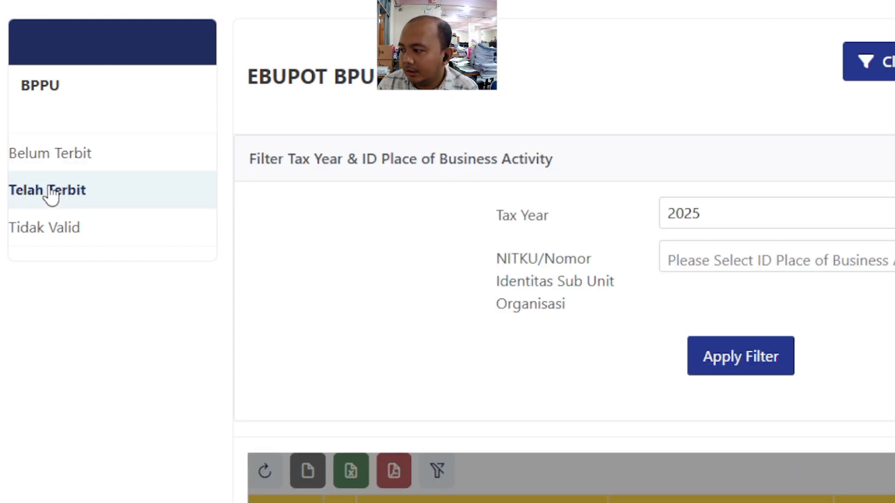
pyautogui.scroll(-7, 281, 195)
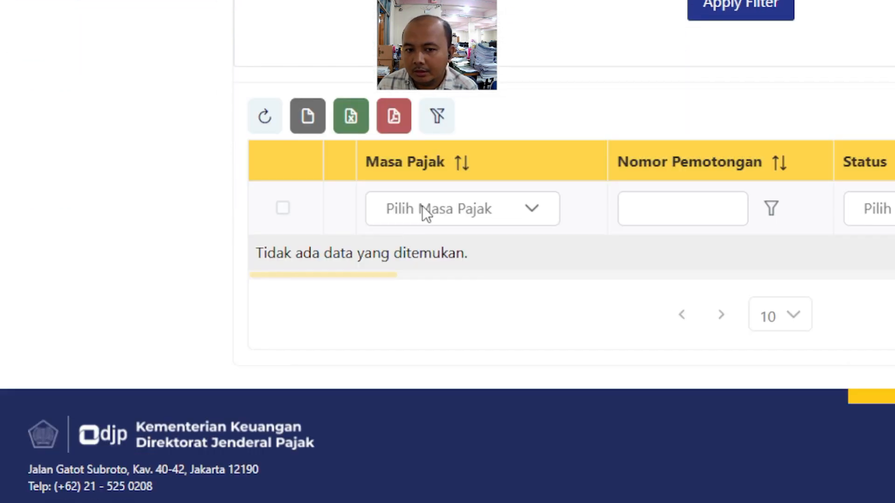
pyautogui.scroll(6, 377, 279)
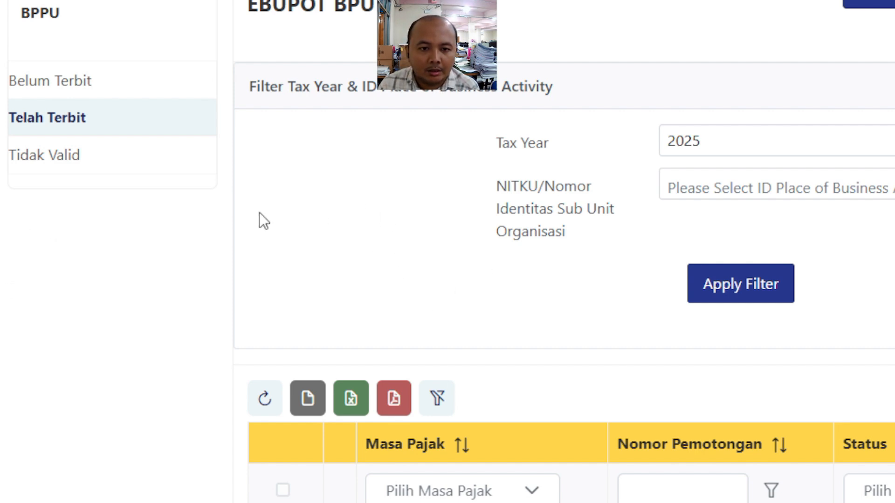
pyautogui.scroll(-2, 372, 176)
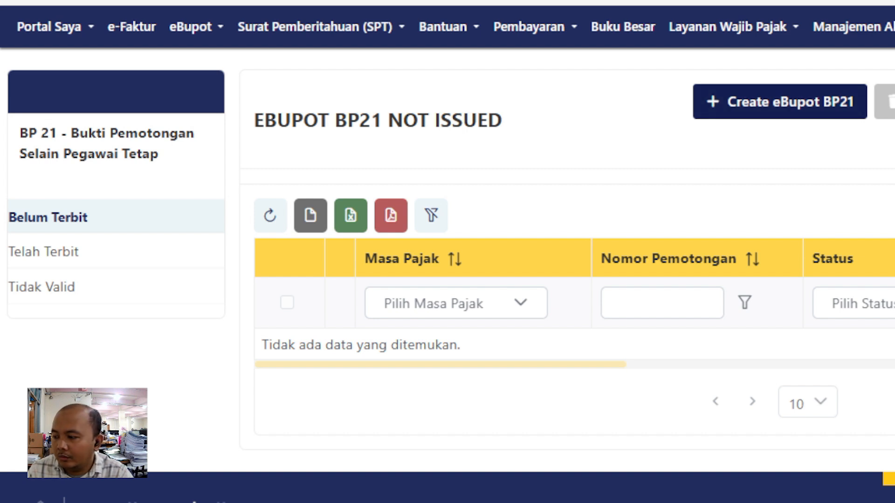
# - Reopen eBupot > BP 21 - Bukti Pemotongan Selain Pegawai Tetap and start a new eBupot BP21
pyautogui.click(779, 101)
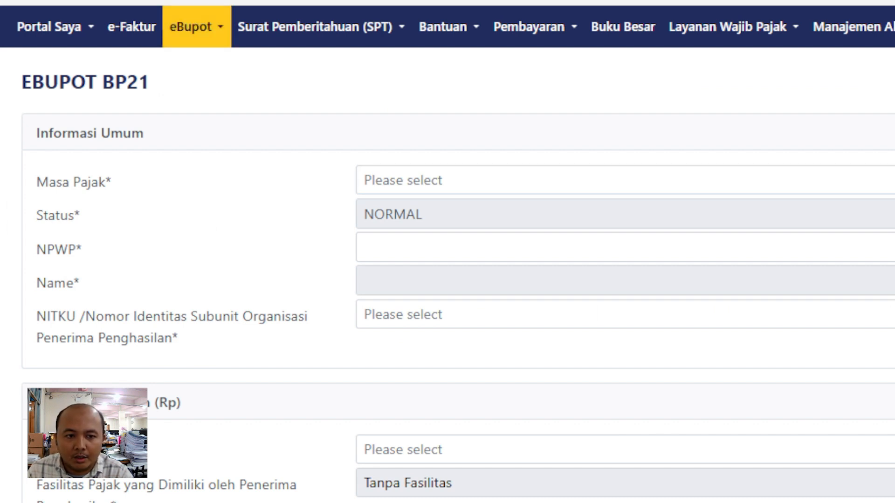
pyautogui.click(196, 26)
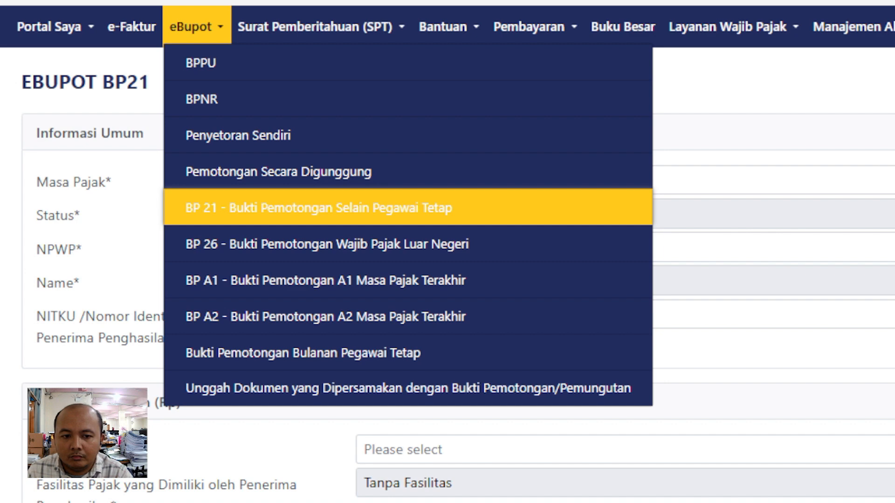
pyautogui.click(318, 208)
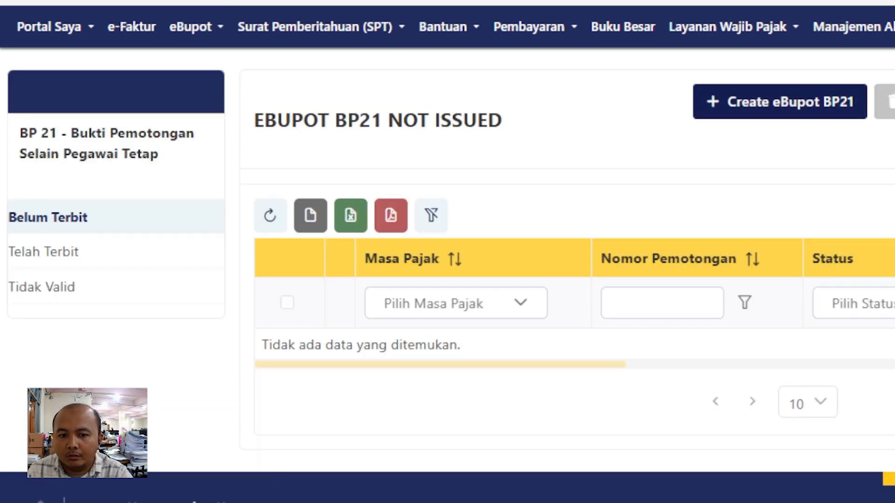
pyautogui.click(780, 101)
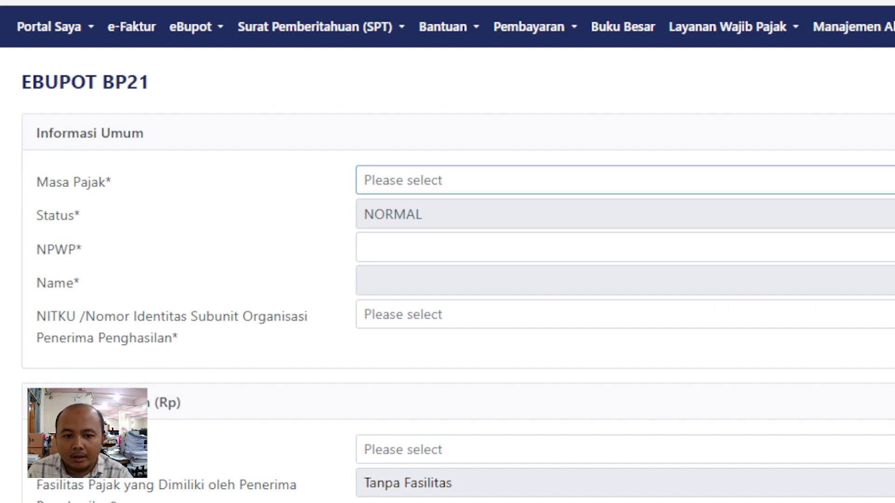
pyautogui.scroll(-2, 625, 180)
pyautogui.scroll(2, 626, 181)
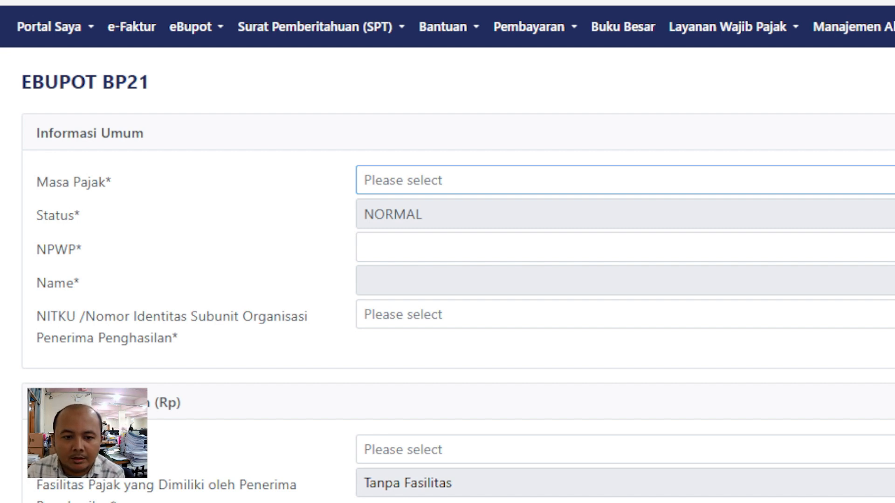
# - Set the tax period to Maret 2025 and enter the recipient's 16-digit NPWP
pyautogui.click(624, 180)
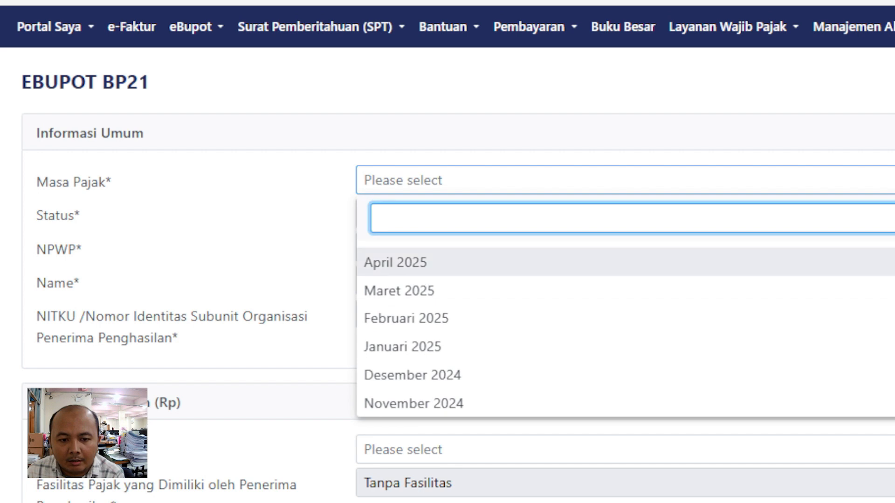
pyautogui.click(625, 291)
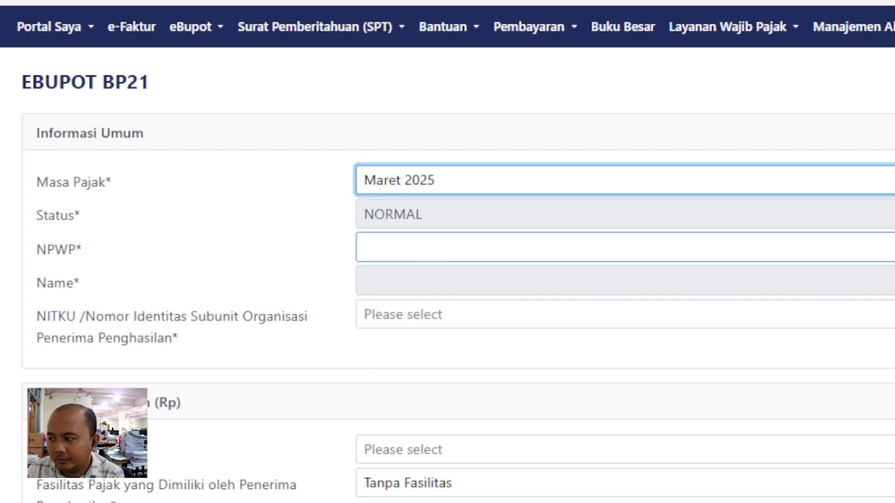
pyautogui.click(624, 247)
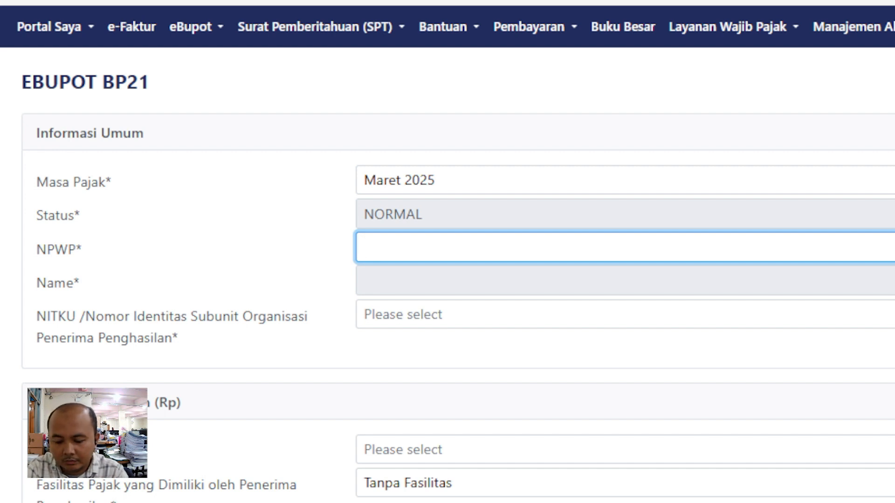
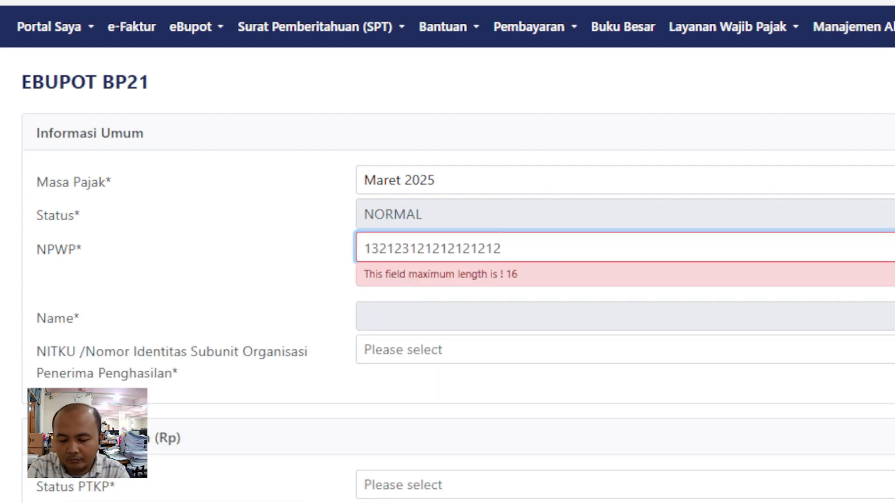
pyautogui.press('BackSpace')
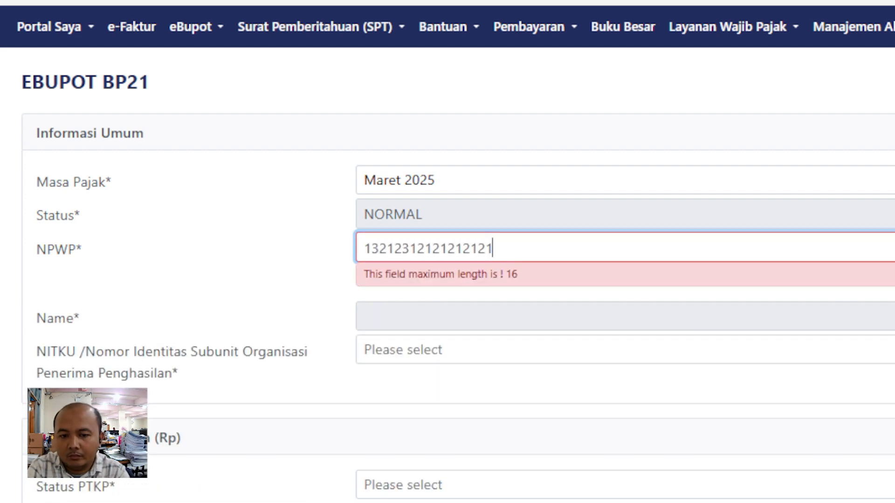
pyautogui.press('BackSpace')
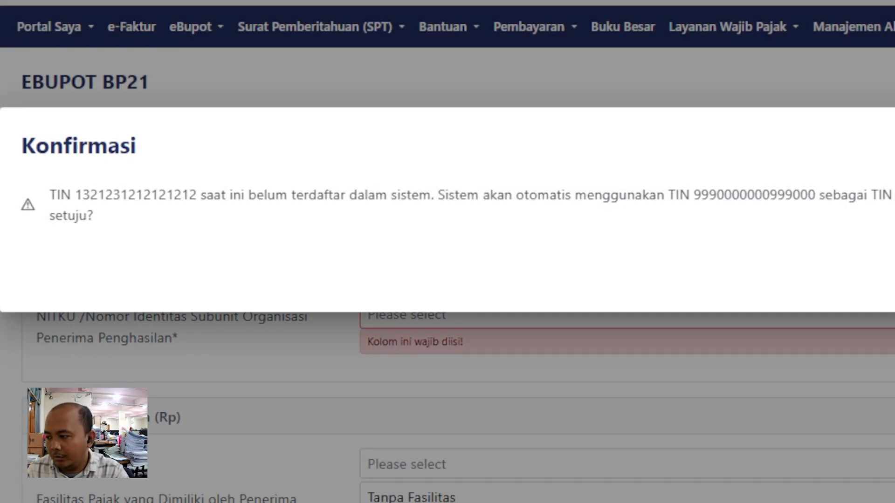
# - Accept the default TIN for the unregistered recipient and select its only NITKU
pyautogui.press('Return')
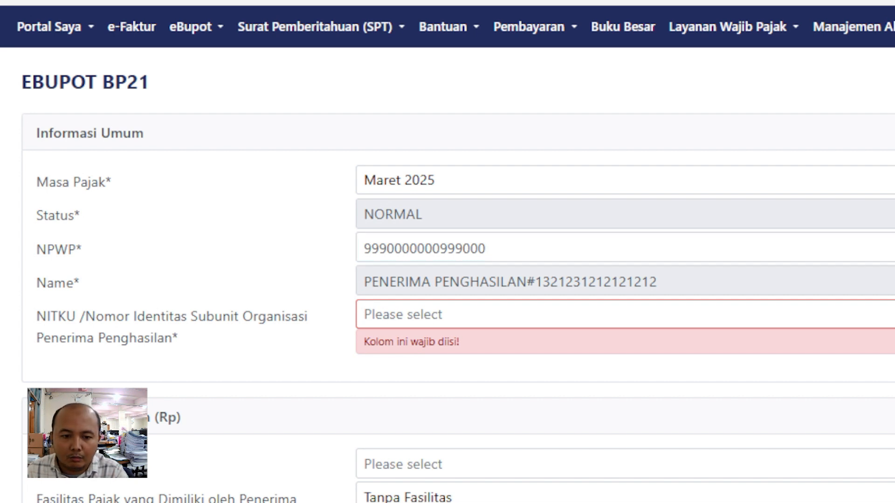
pyautogui.click(625, 314)
pyautogui.click(624, 145)
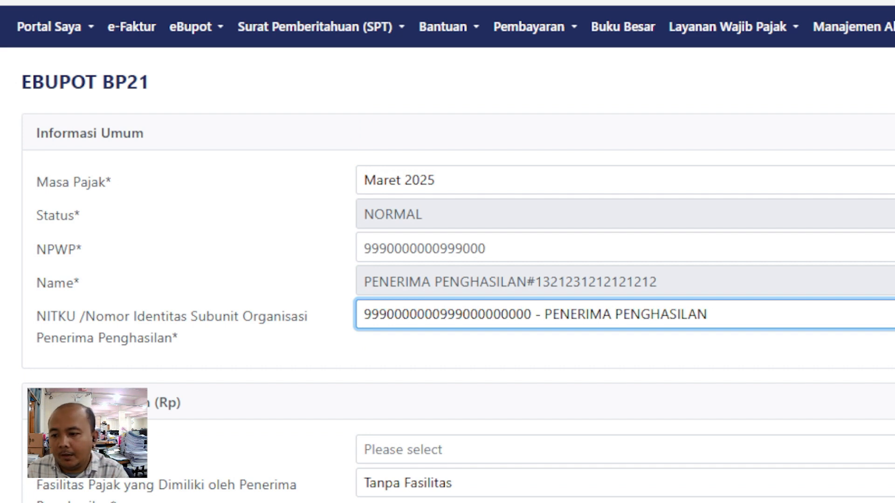
pyautogui.scroll(-2, 448, 252)
pyautogui.scroll(-2, 448, 252)
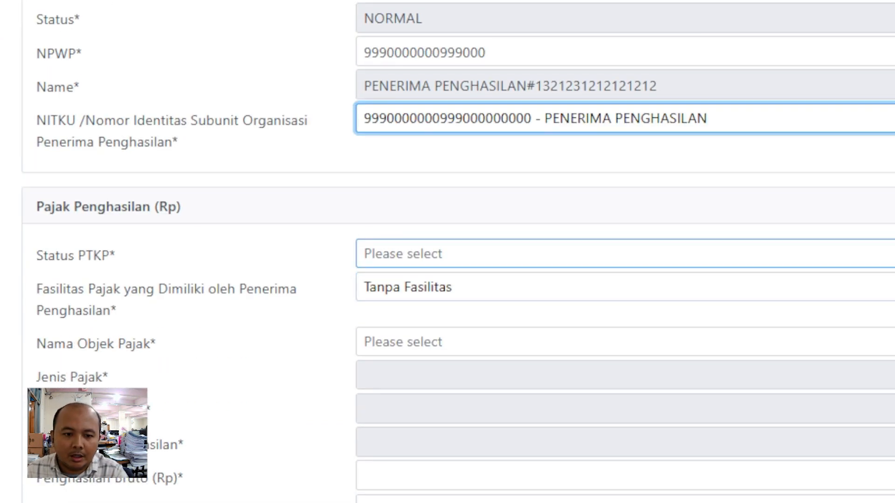
# - Set the PTKP status to TK/0
pyautogui.click(625, 253)
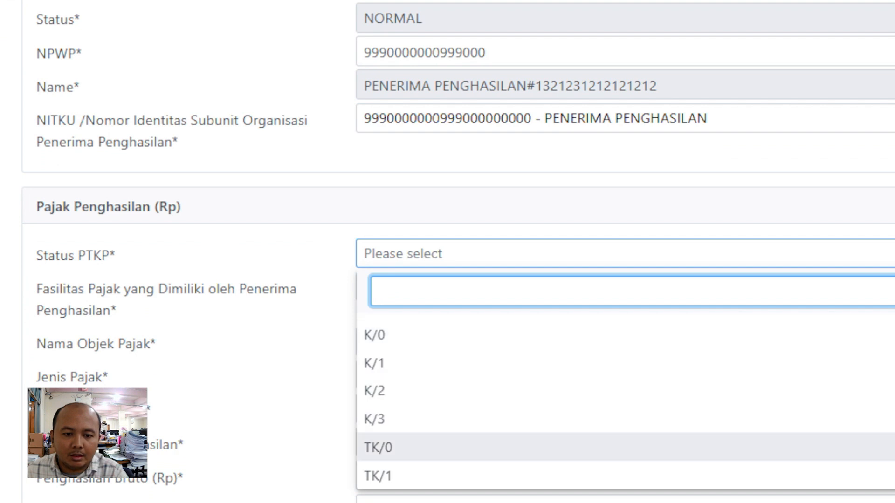
pyautogui.click(624, 448)
pyautogui.scroll(-1, 625, 191)
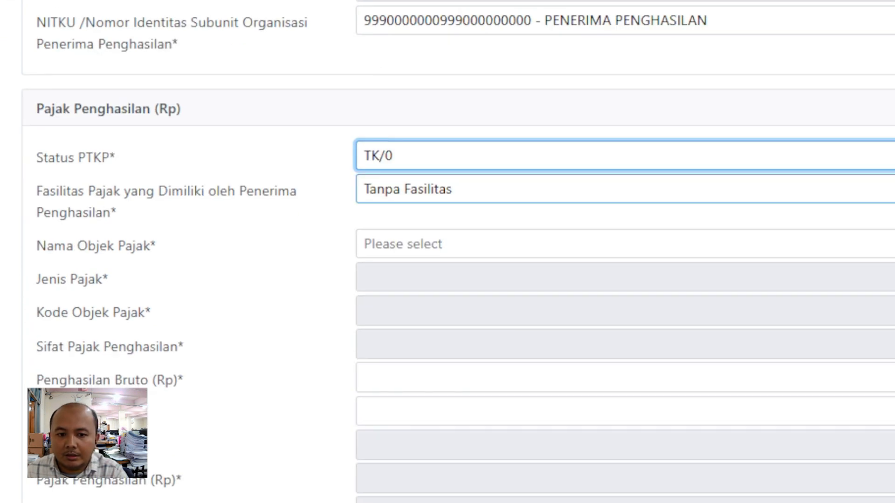
# - Search 'imbalan kepada pese' and choose Imbalan kepada Peserta Kegiatan Lainnya (21-100-17) as tax object
pyautogui.click(624, 244)
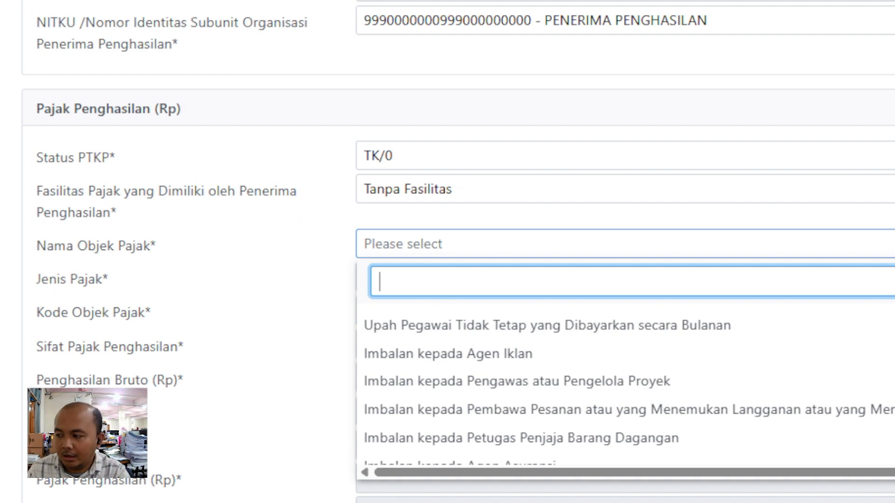
pyautogui.write('im')
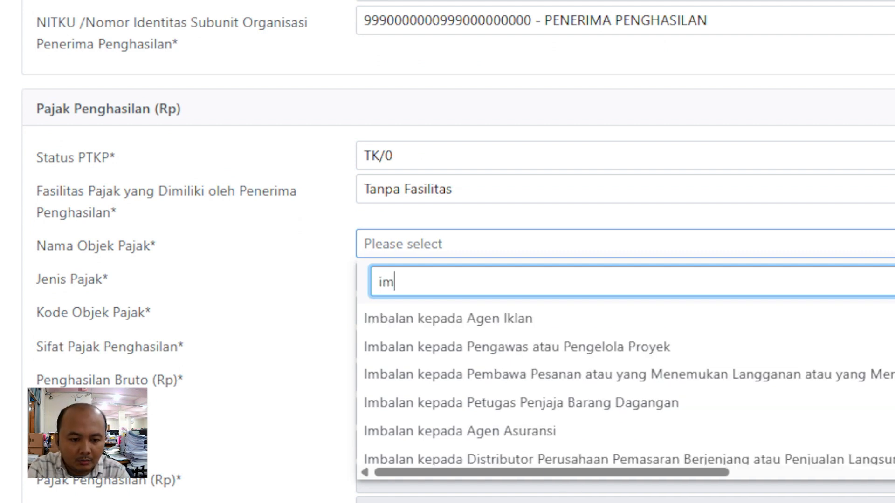
pyautogui.write('balan ke')
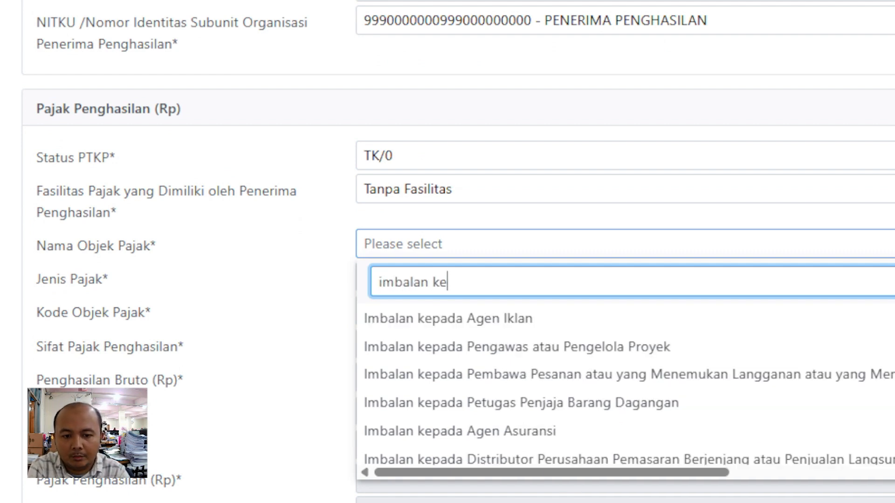
pyautogui.write('pada p')
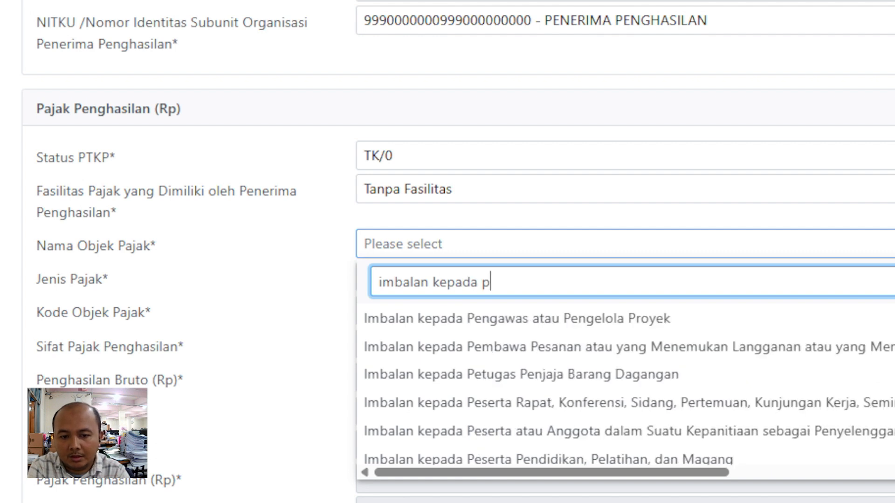
pyautogui.write('ese')
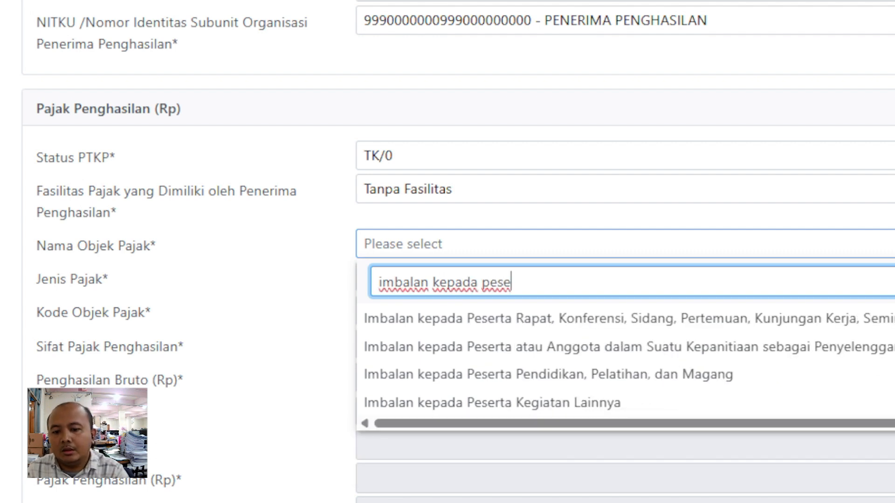
pyautogui.click(492, 403)
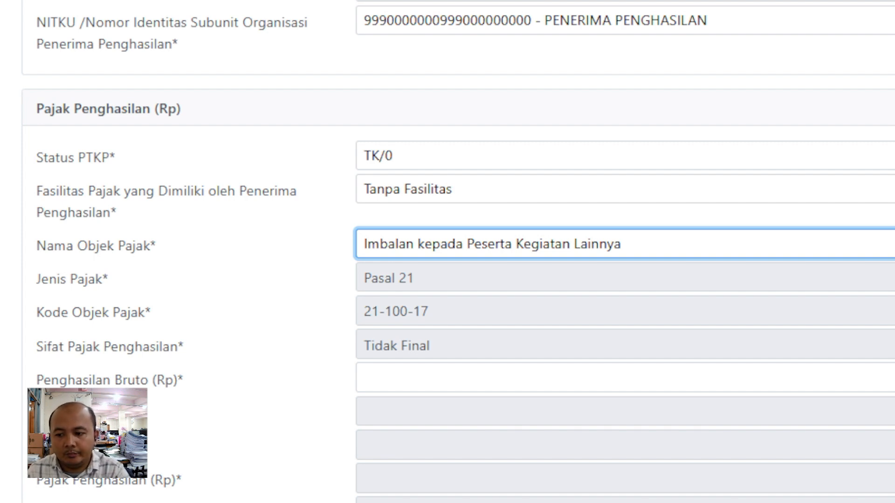
pyautogui.scroll(-4, 447, 251)
pyautogui.click(624, 182)
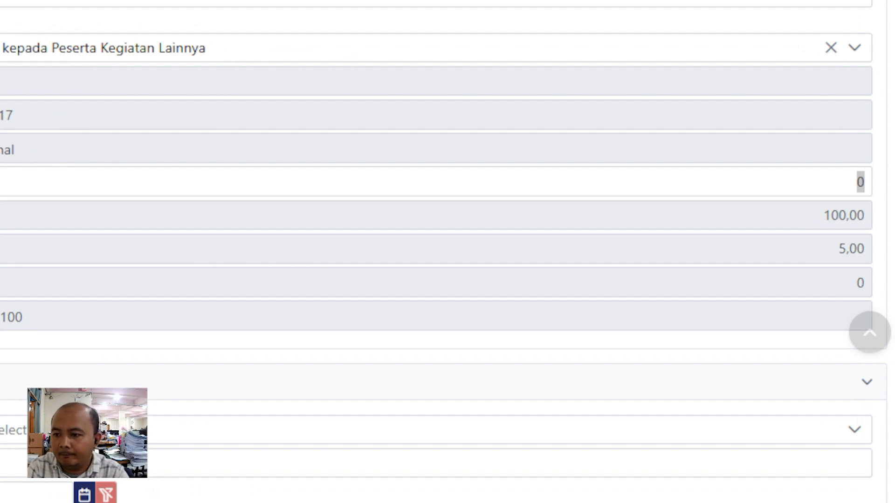
# - Enter 900000 as Penghasilan Bruto so 45.000 PPh 21 is calculated
pyautogui.click(860, 181)
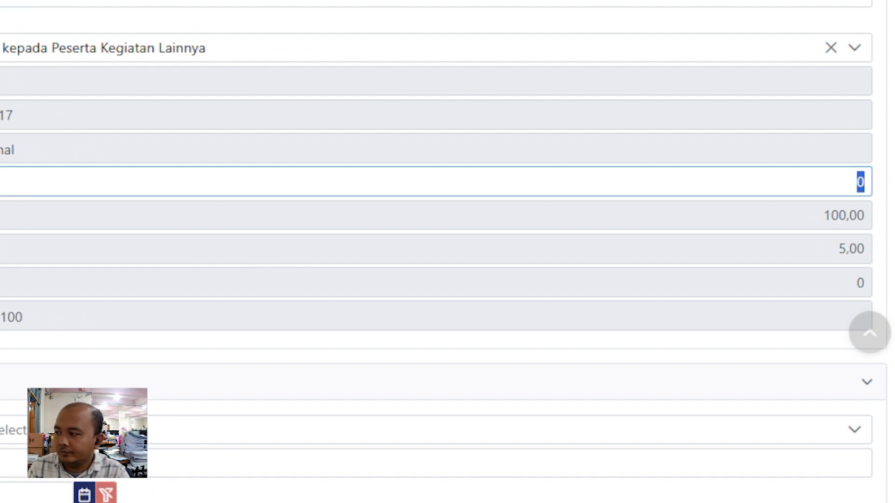
pyautogui.write('9000000')
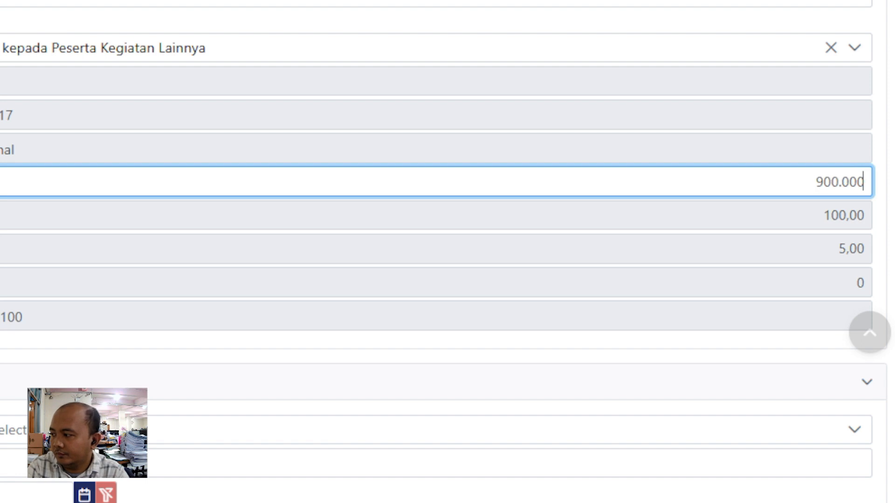
pyautogui.press('Tab')
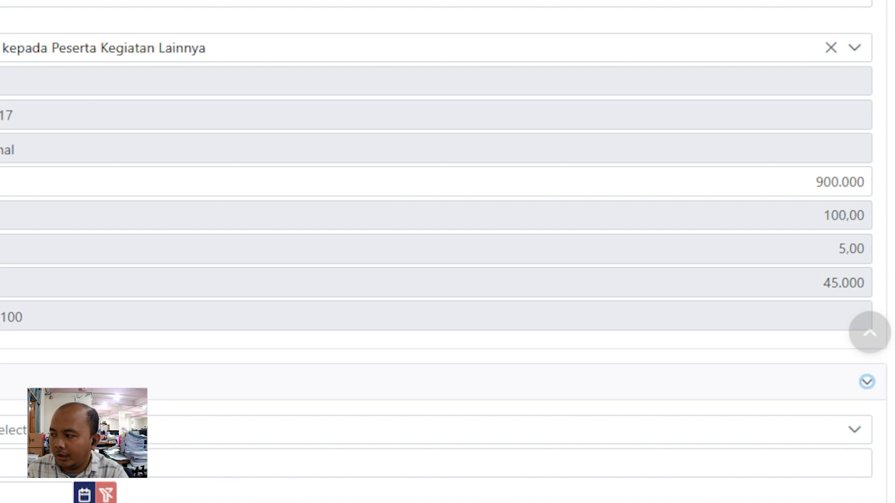
pyautogui.click(465, 182)
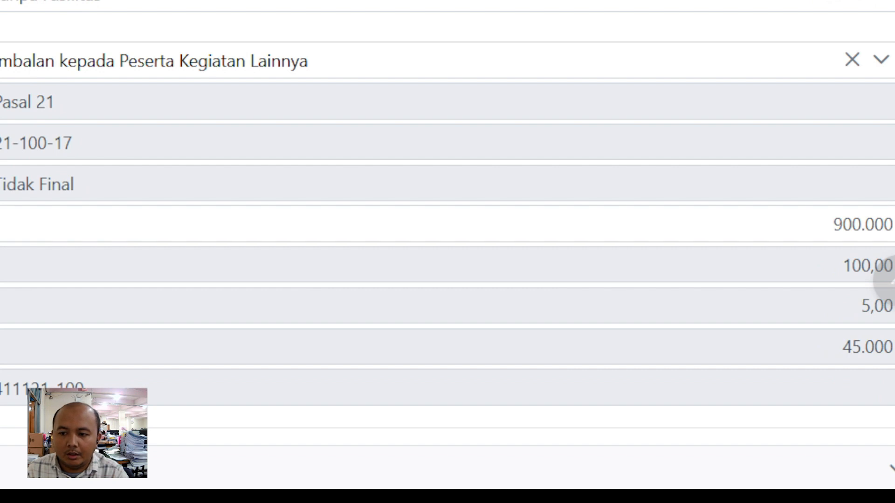
pyautogui.scroll(-3, 447, 251)
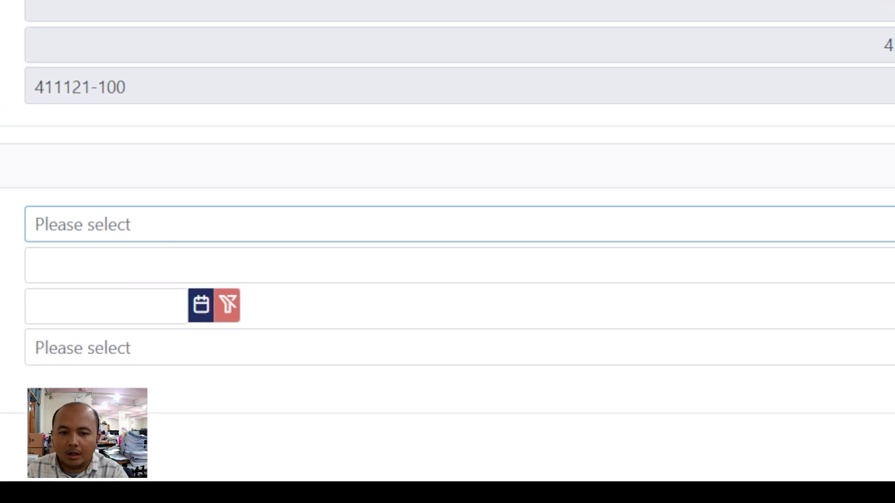
# - Choose Bukti Pembayaran as the document type with document number '-'
pyautogui.click(459, 224)
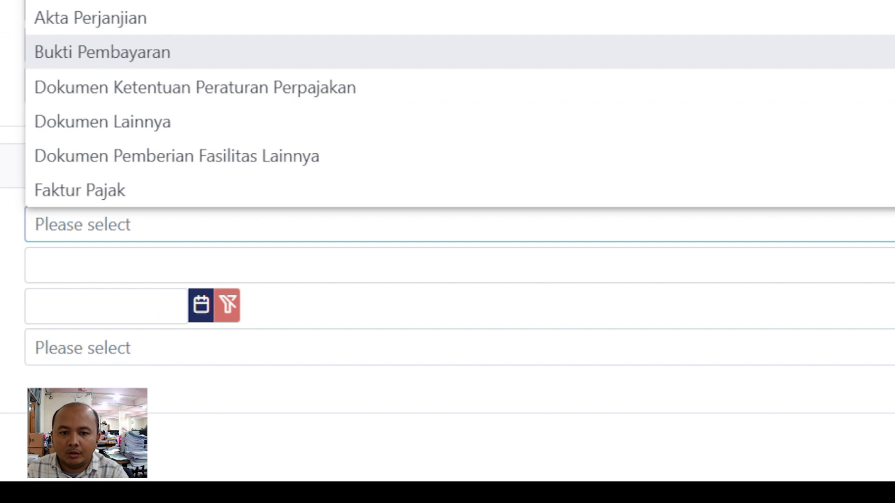
pyautogui.click(459, 52)
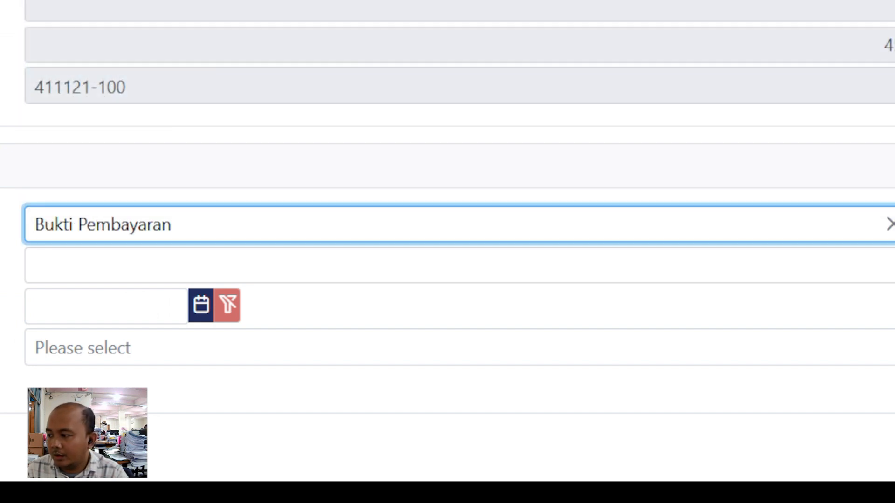
pyautogui.click(459, 265)
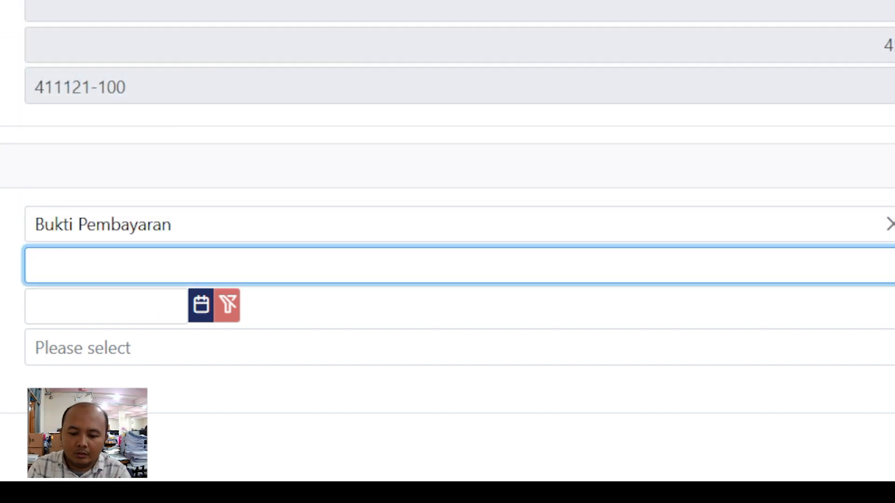
pyautogui.write('-')
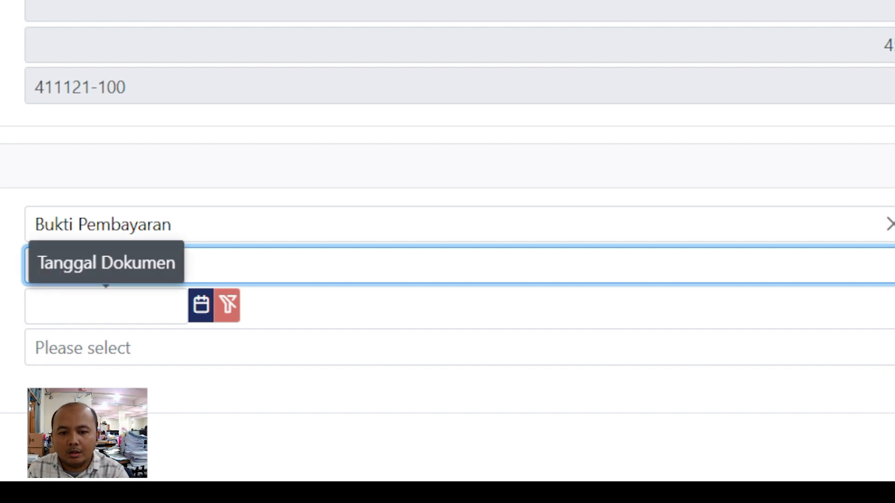
# - Date the document 31 March 2025 and select the KB PELITA ANANDA sub-unit NITKU
pyautogui.click(201, 305)
pyautogui.click(61, 1)
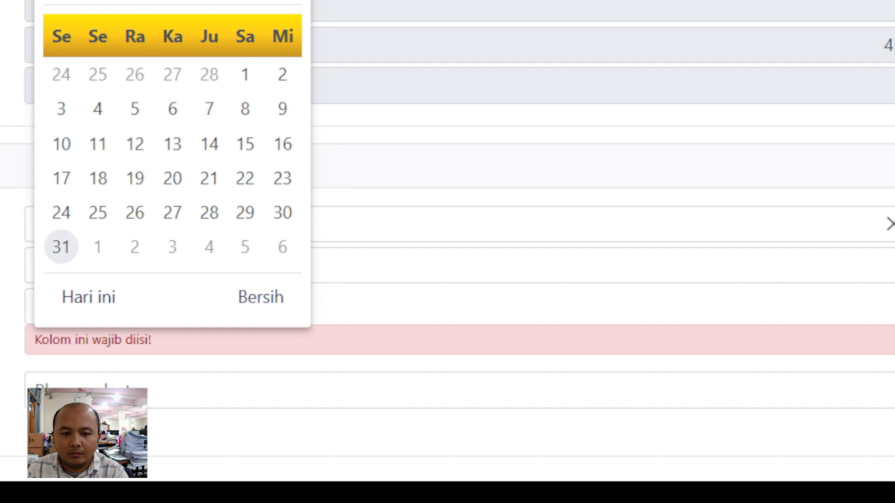
pyautogui.click(61, 247)
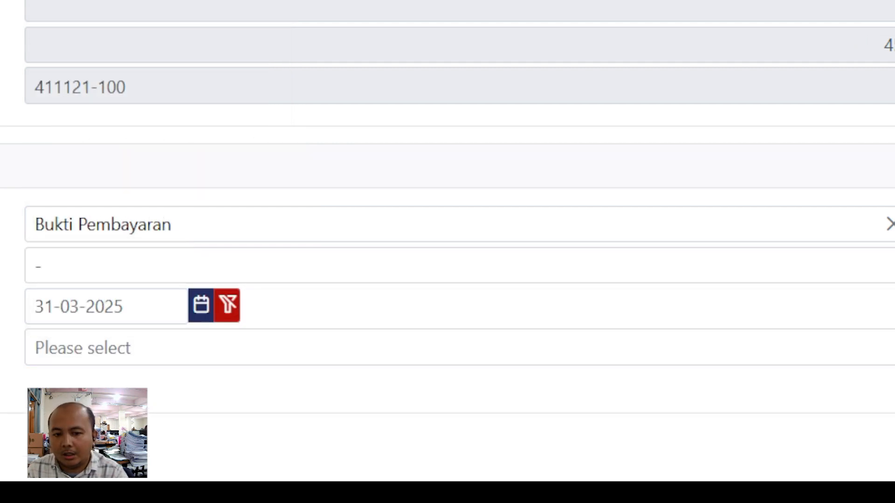
pyautogui.click(196, 348)
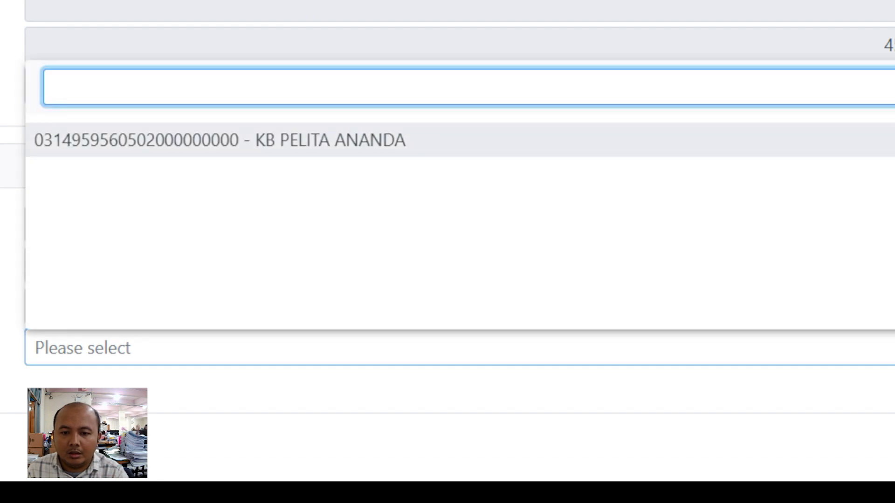
pyautogui.press('Return')
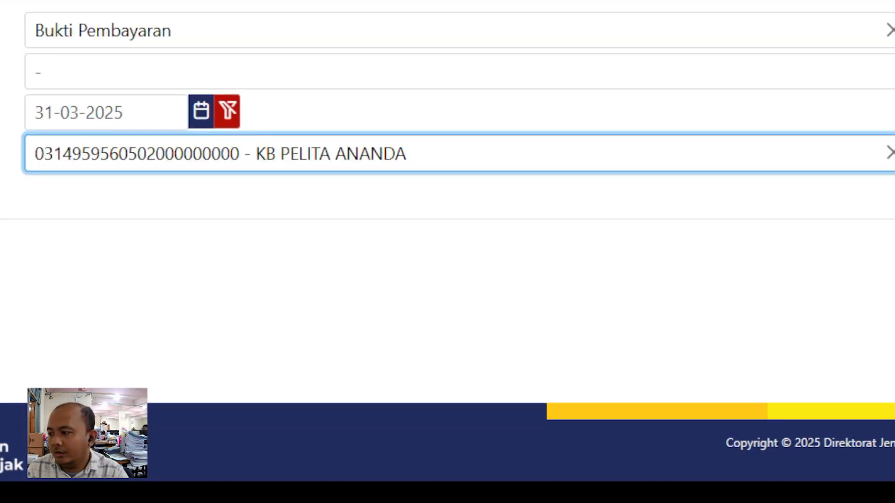
pyautogui.press('Tab')
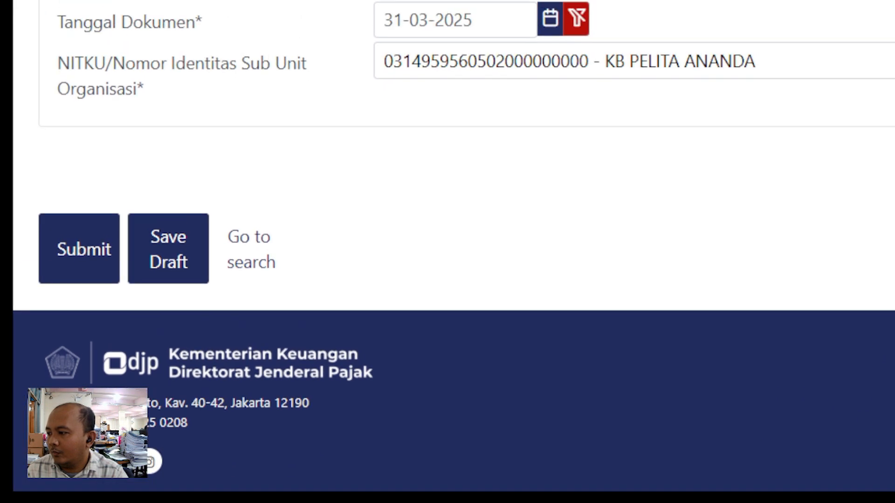
# - Submit the BP21 slip and check it in the Maret 2025 Belum Terbit list
pyautogui.click(79, 249)
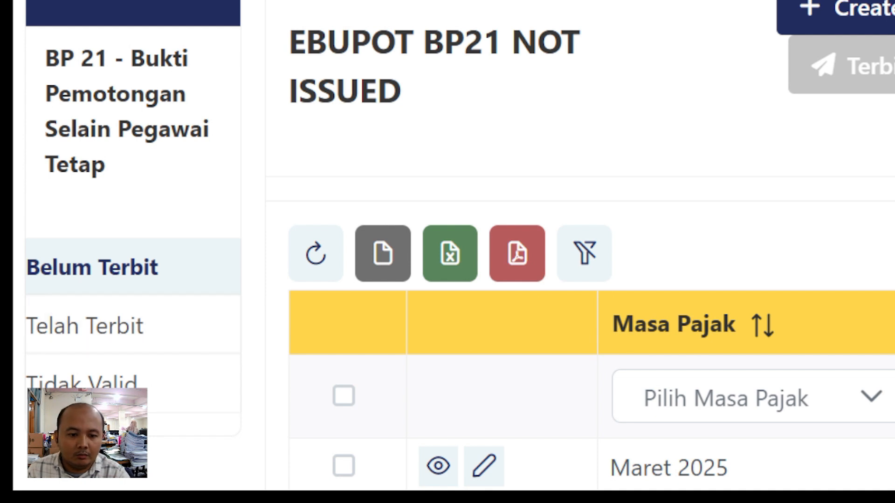
pyautogui.scroll(-2, 559, 279)
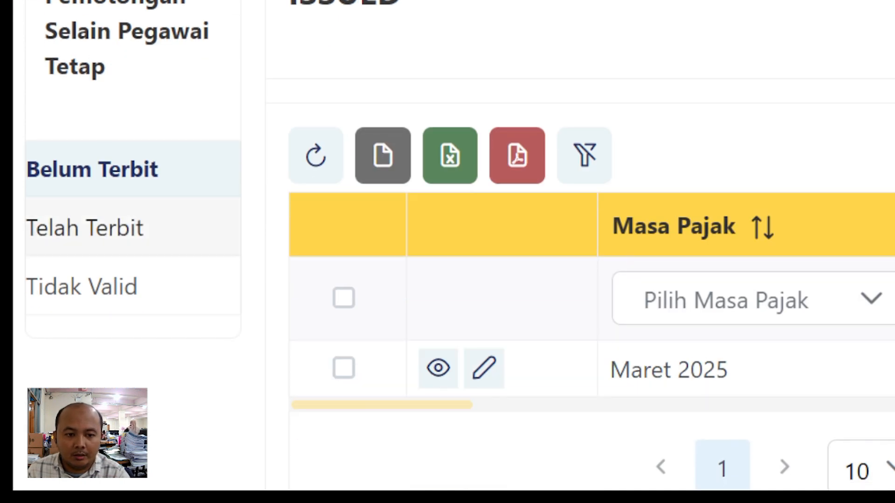
pyautogui.scroll(2, 559, 279)
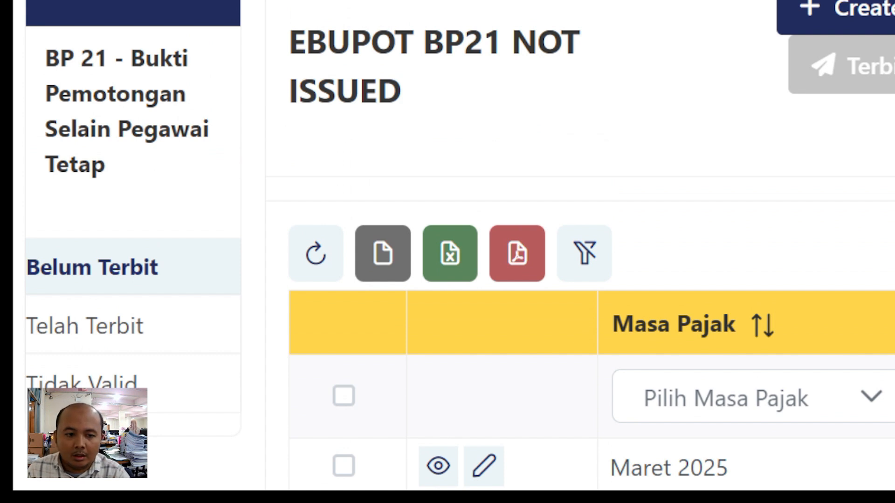
pyautogui.scroll(-2, 517, 261)
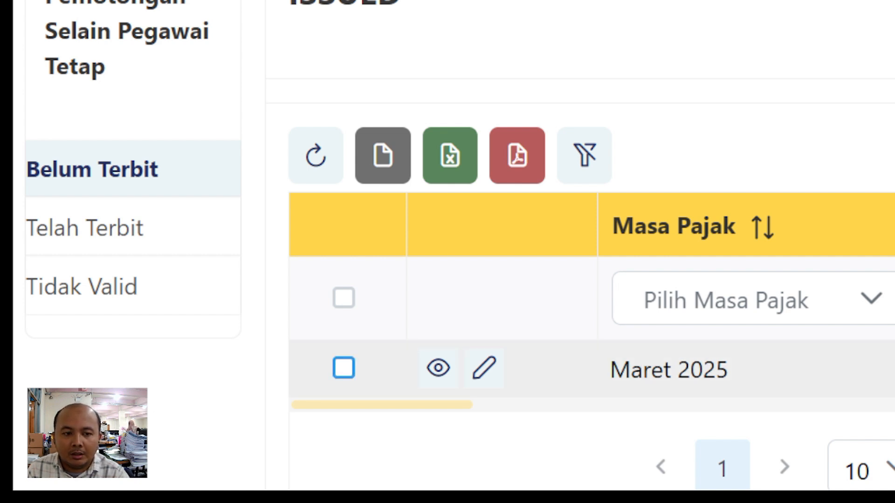
# - Mark the Maret 2025 BP21 slip for signing and issuing, checking it in the slip list
pyautogui.click(343, 368)
pyautogui.scroll(2, 582, 261)
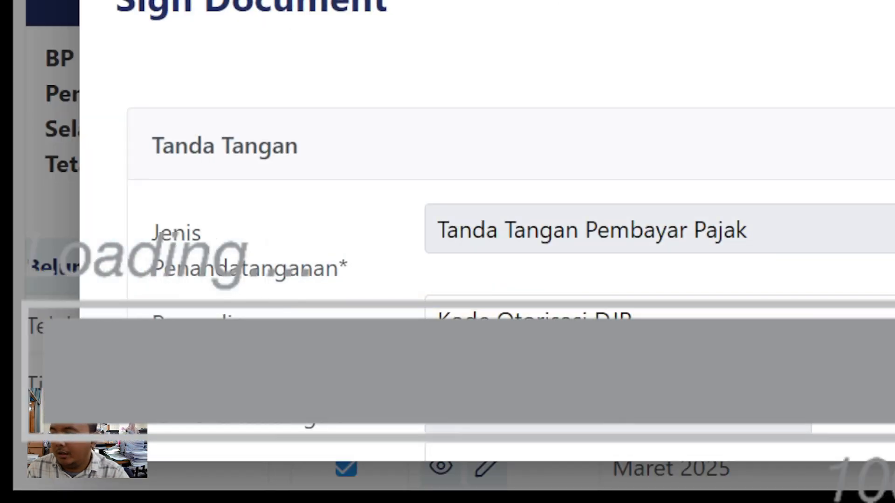
pyautogui.scroll(-3, 486, 228)
pyautogui.scroll(1, 487, 228)
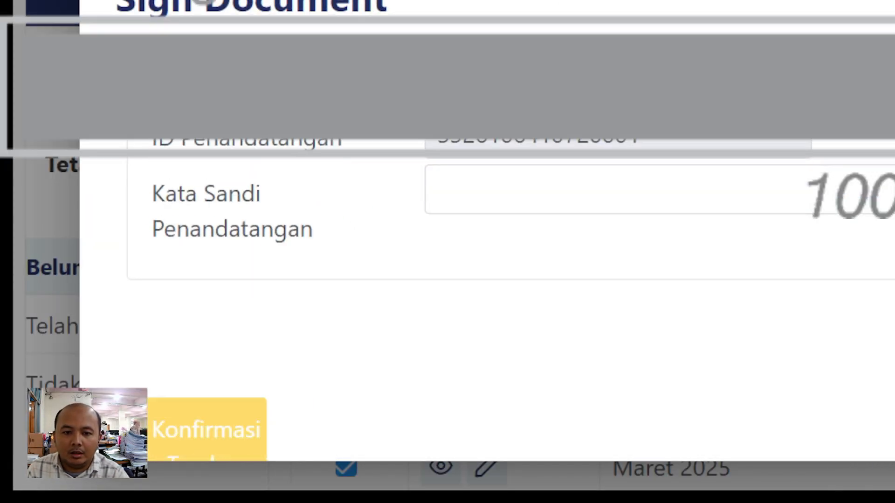
pyautogui.scroll(-2, 486, 229)
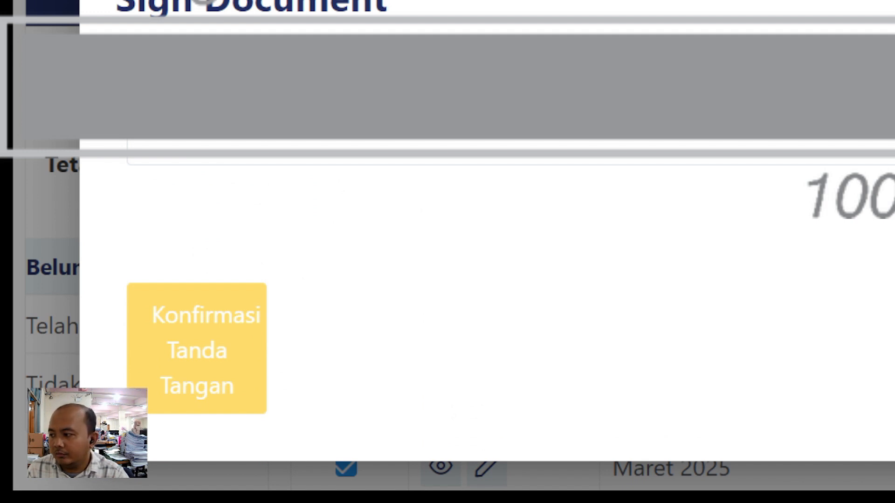
pyautogui.scroll(2, 487, 228)
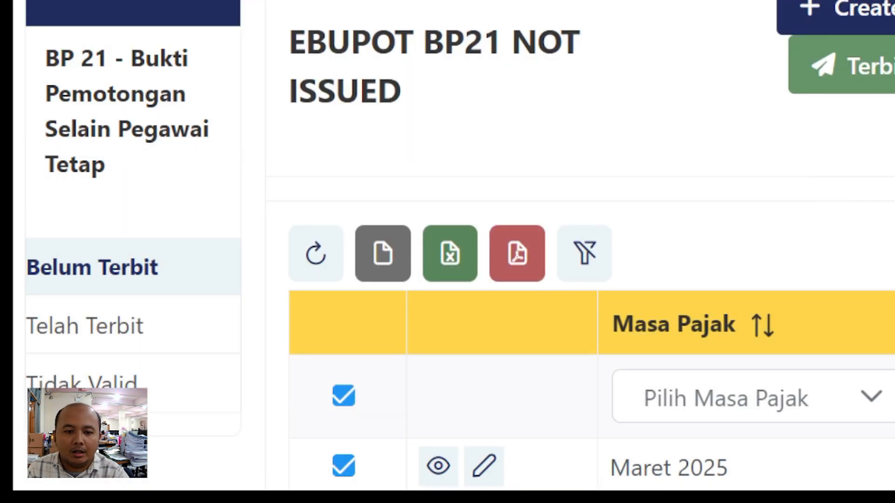
pyautogui.scroll(-2, 382, 254)
# - Show the Telah Terbit list of issued BP21 slips and scroll through it
pyautogui.click(84, 228)
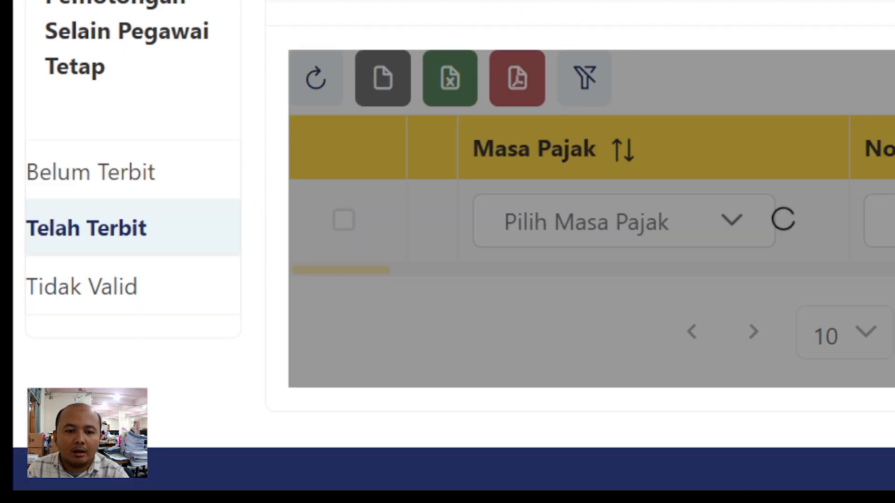
pyautogui.scroll(-1, 382, 212)
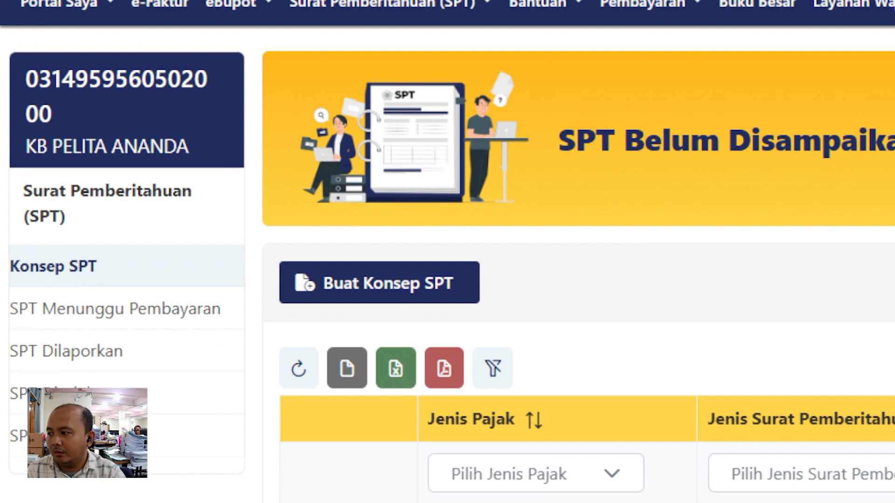
# - Start a new draft with Buat Konsep SPT from the Surat Pemberitahuan (SPT) menu
pyautogui.click(390, 6)
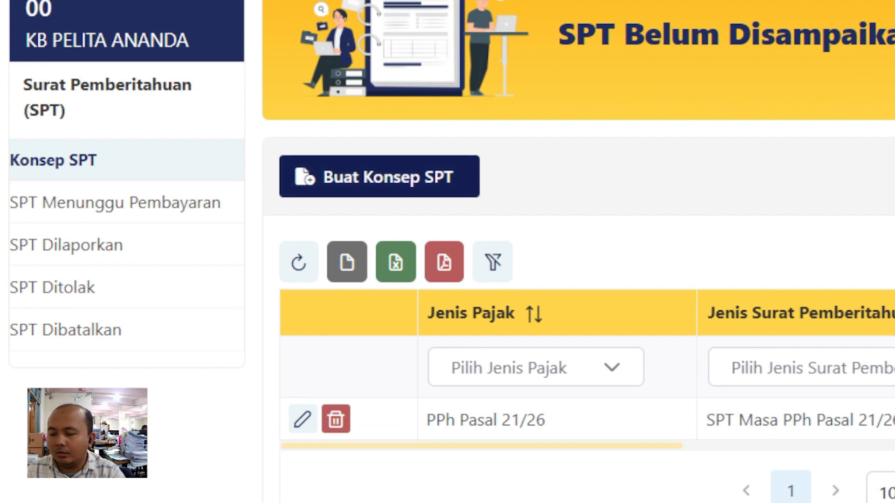
pyautogui.click(379, 176)
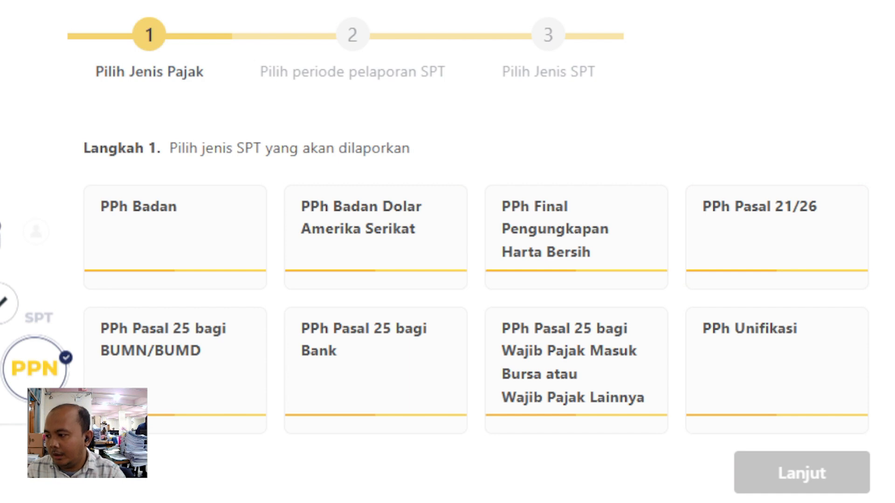
# - Compare the PPh Pasal 21/26 and PPh Unifikasi tax-type cards, settling on PPh Pasal 21/26
pyautogui.click(776, 237)
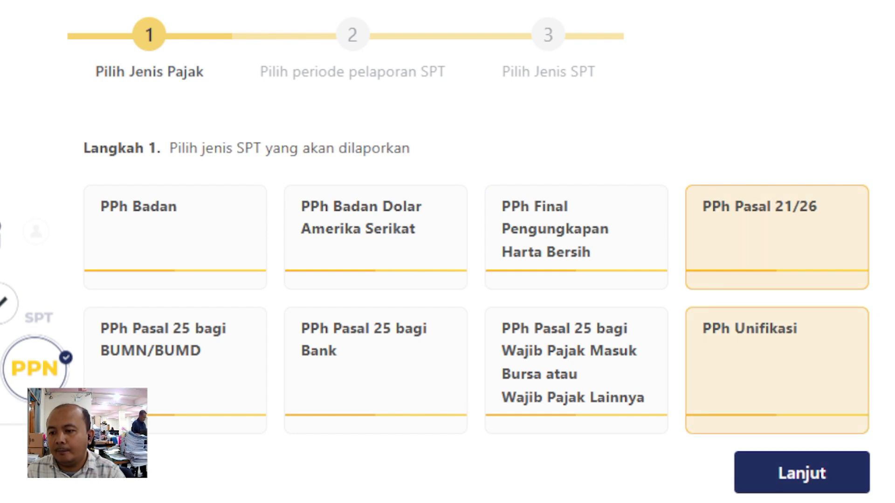
pyautogui.click(777, 370)
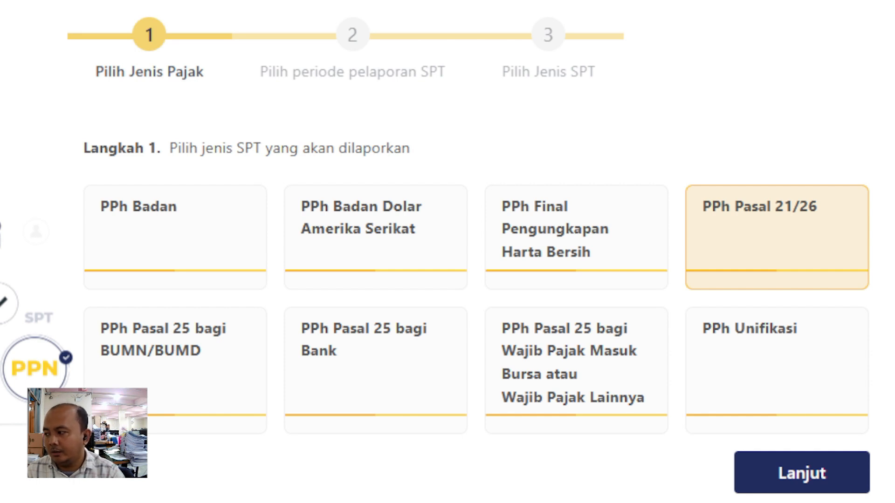
pyautogui.click(777, 370)
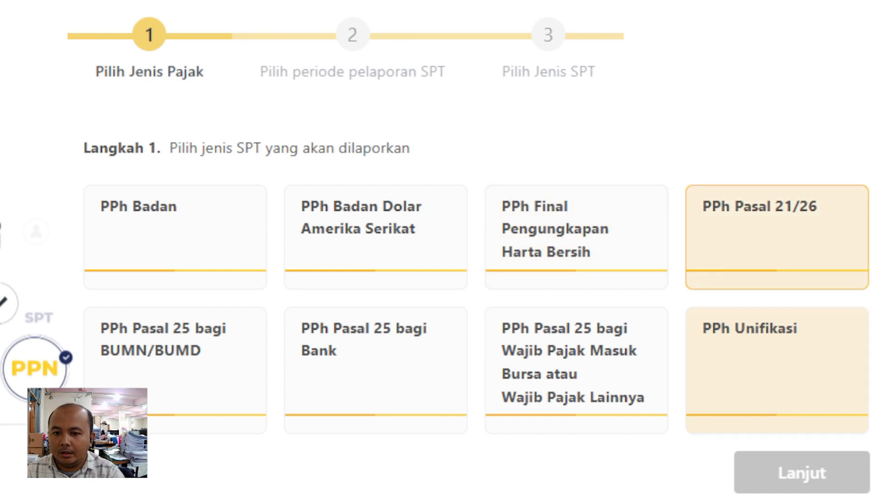
pyautogui.scroll(-3, 447, 252)
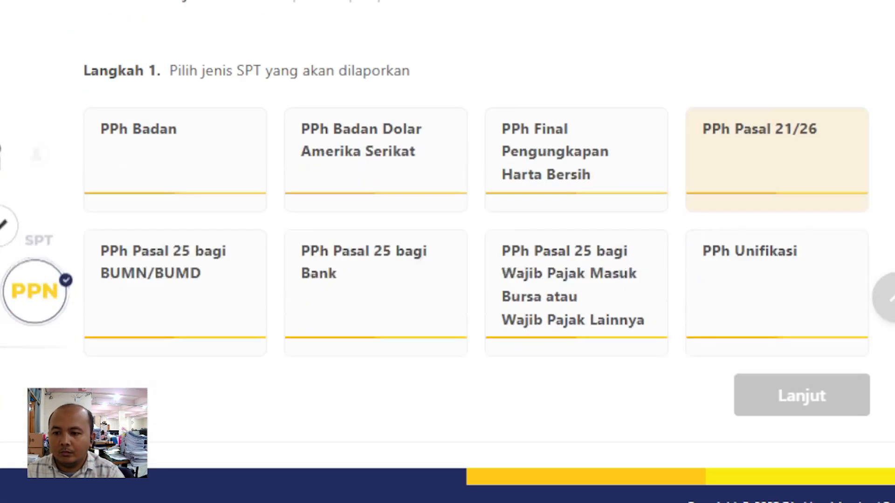
pyautogui.scroll(-1, 776, 144)
# - Create the draft with tax type PPh Pasal 21/26, period Januari 2025 and the Normal model
pyautogui.click(776, 145)
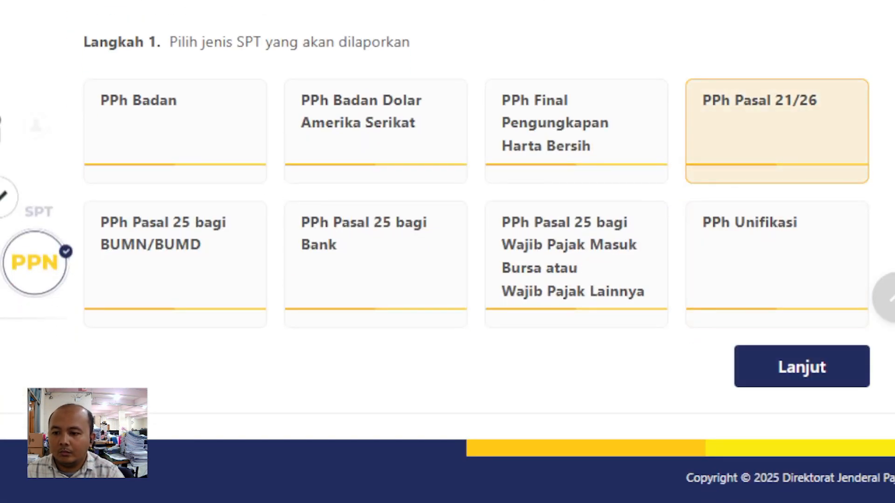
pyautogui.click(801, 367)
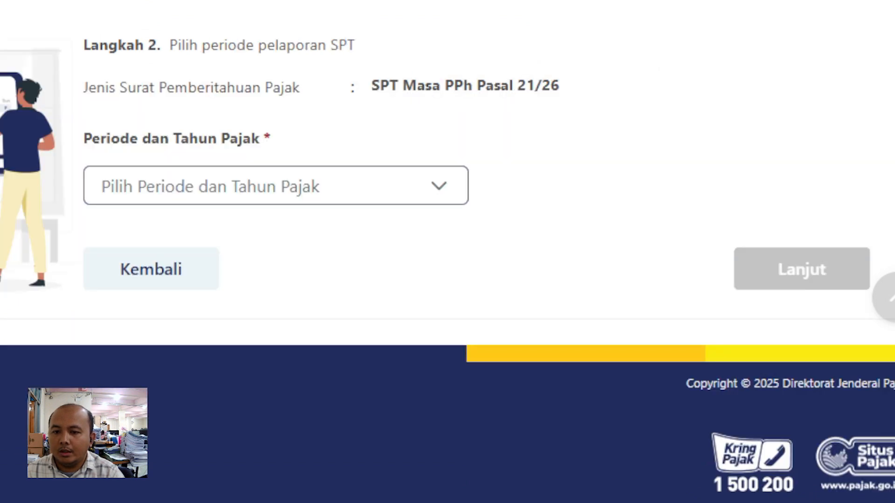
pyautogui.click(276, 186)
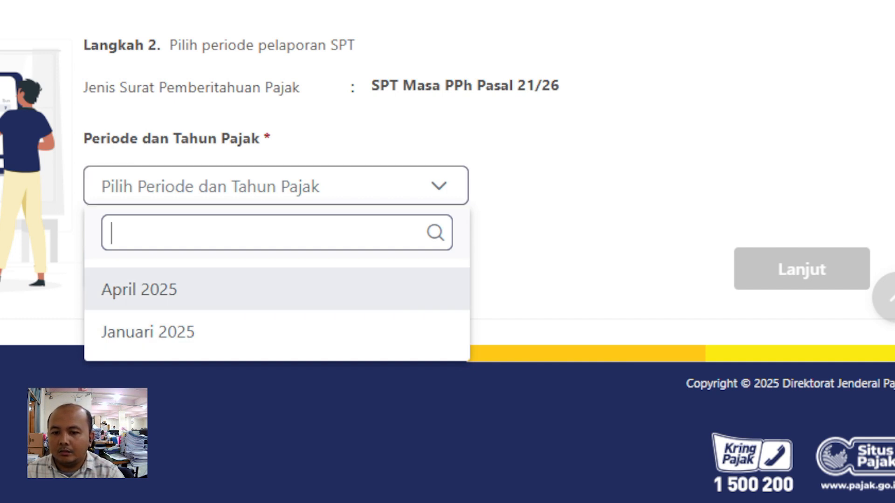
pyautogui.click(148, 332)
pyautogui.click(801, 269)
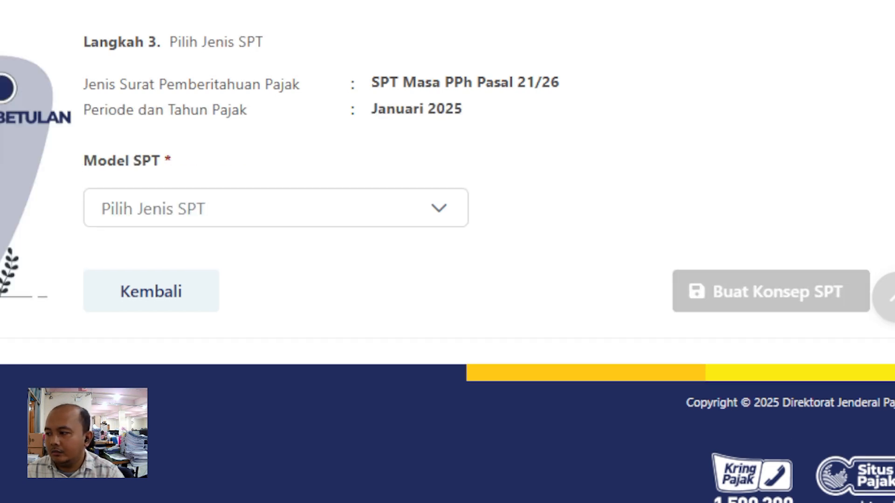
pyautogui.click(275, 208)
pyautogui.click(129, 311)
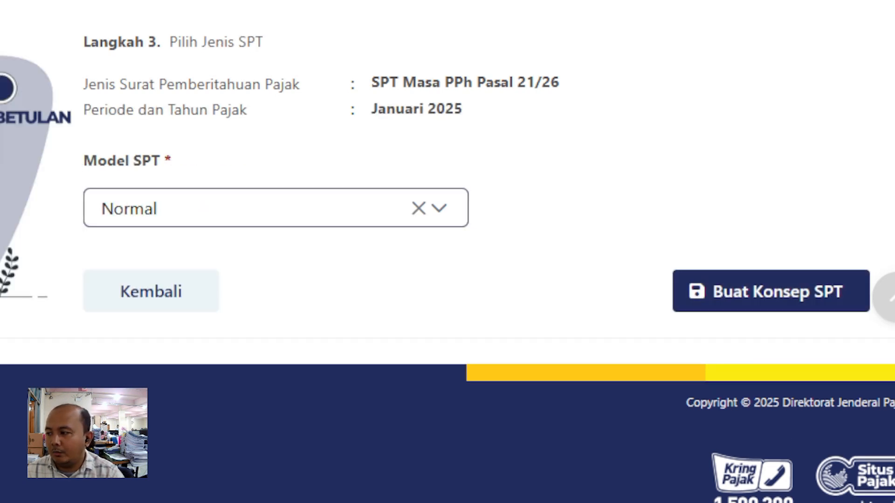
pyautogui.click(770, 291)
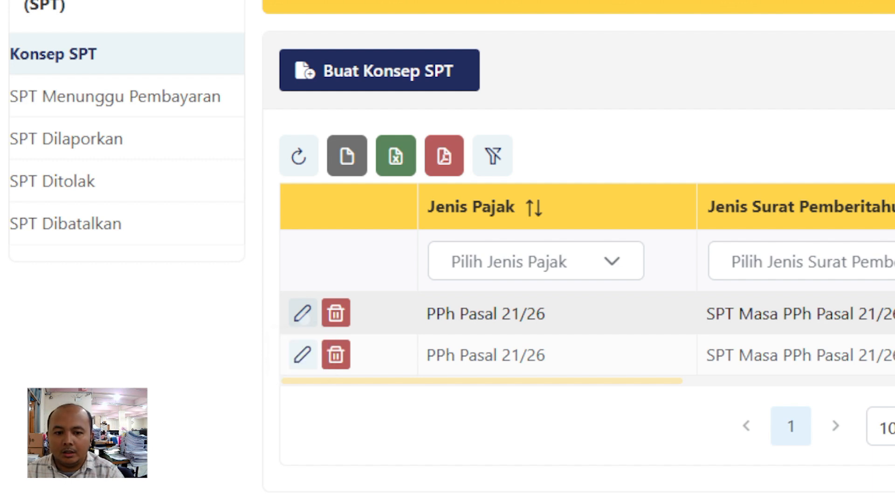
pyautogui.click(302, 314)
pyautogui.scroll(-15, 464, 251)
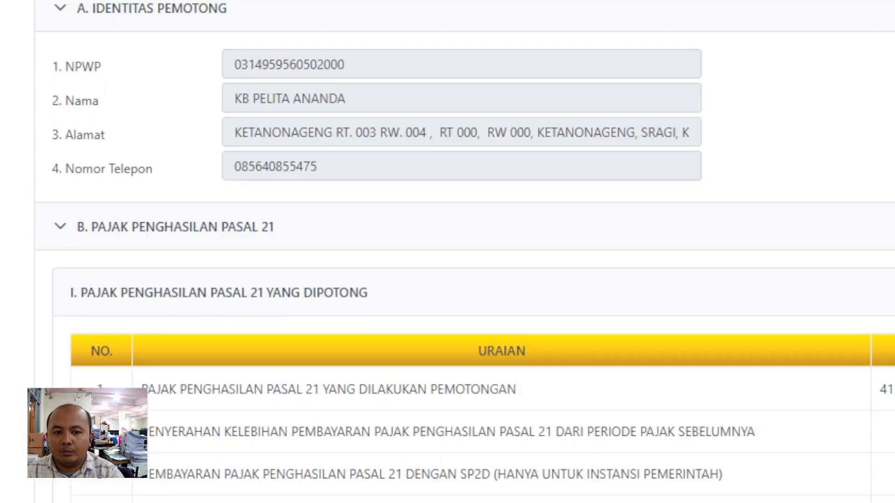
pyautogui.scroll(6, 464, 251)
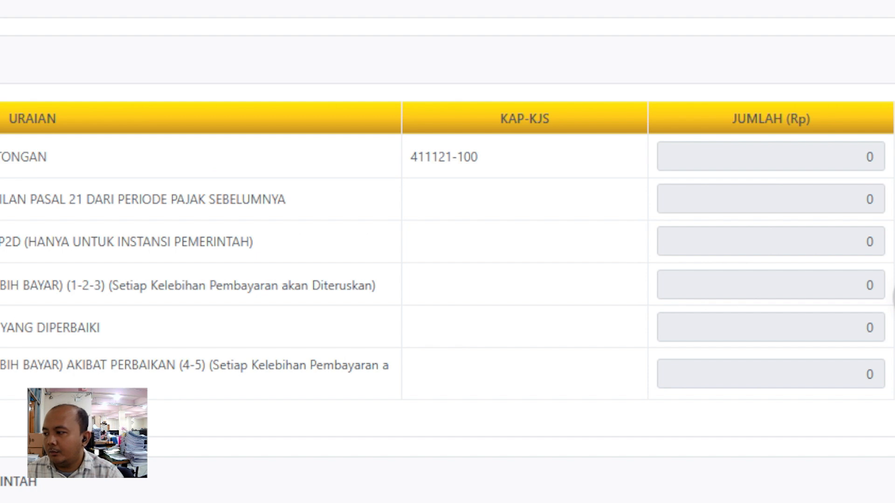
pyautogui.moveTo(286, 200); pyautogui.dragTo(222, 199)
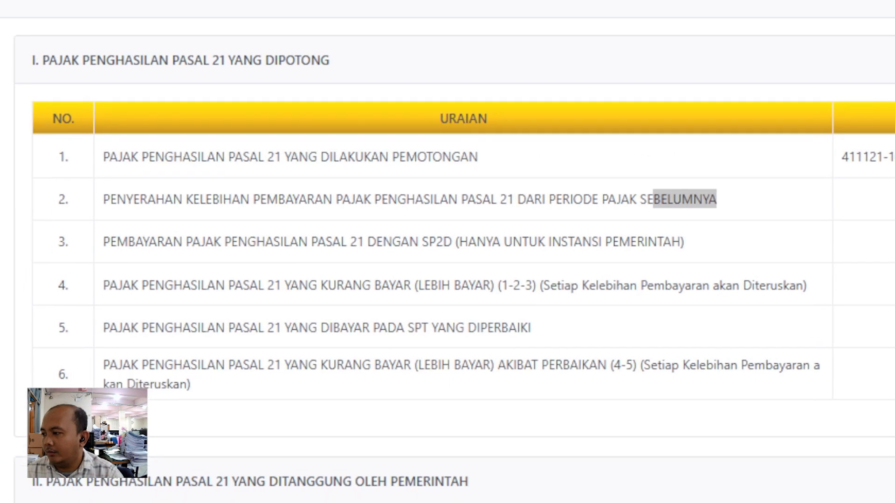
pyautogui.scroll(5, 448, 252)
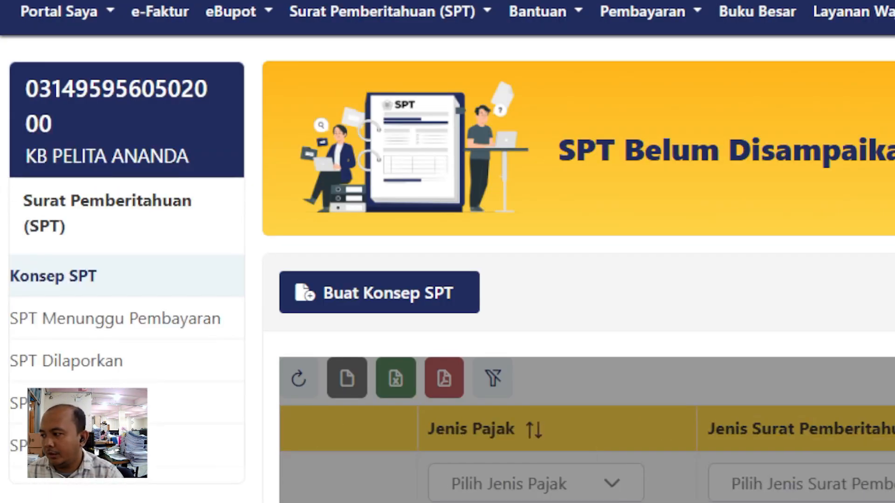
pyautogui.scroll(-2, 335, 323)
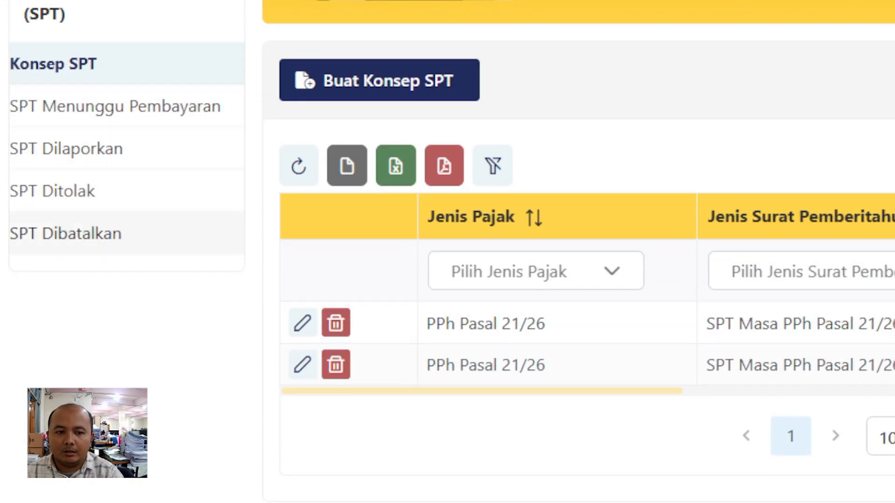
# - Open the PPh 21/26 return from SPT Menunggu Pembayaran and review its amounts and signer
pyautogui.click(115, 106)
pyautogui.scroll(-1, 298, 236)
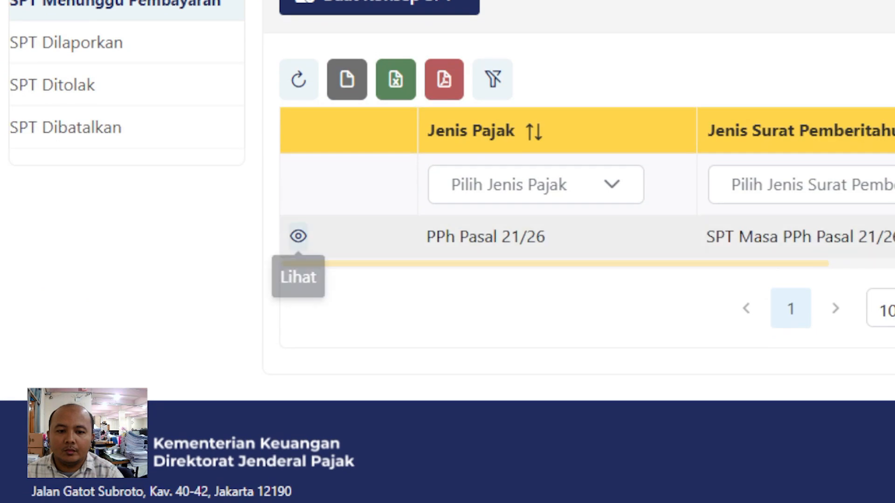
pyautogui.click(298, 236)
pyautogui.scroll(-5, 447, 251)
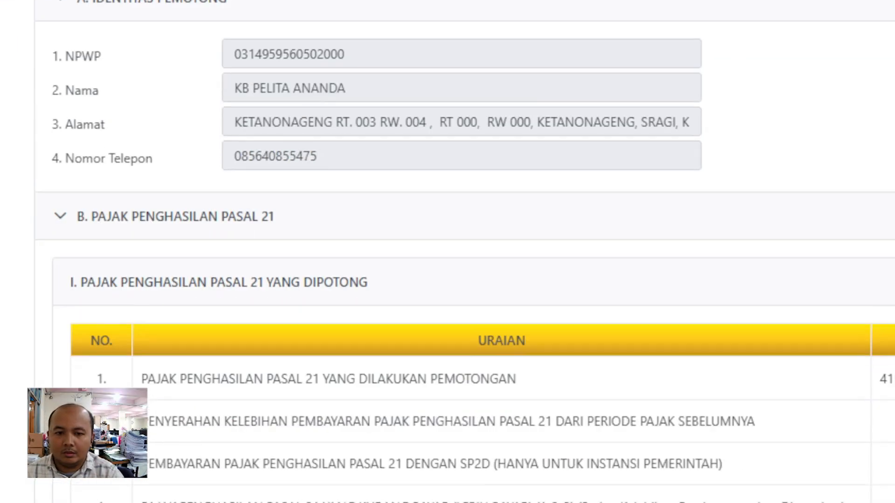
pyautogui.scroll(-5, 447, 251)
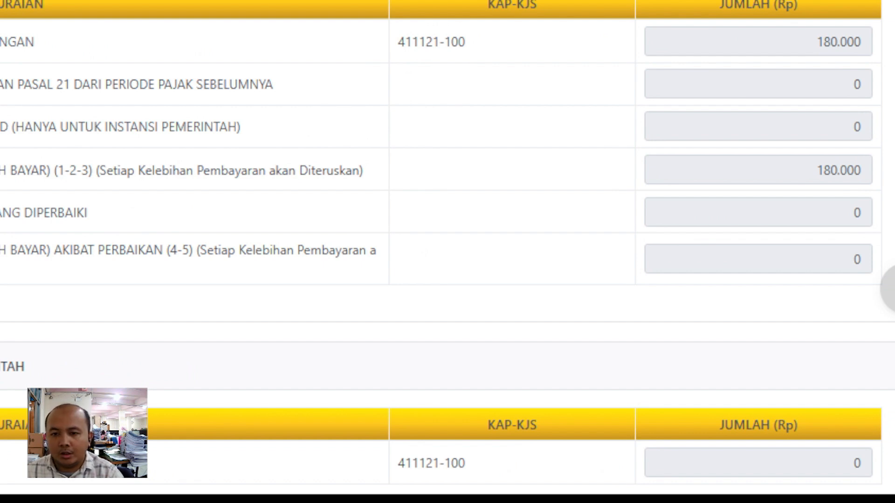
pyautogui.scroll(5, 447, 251)
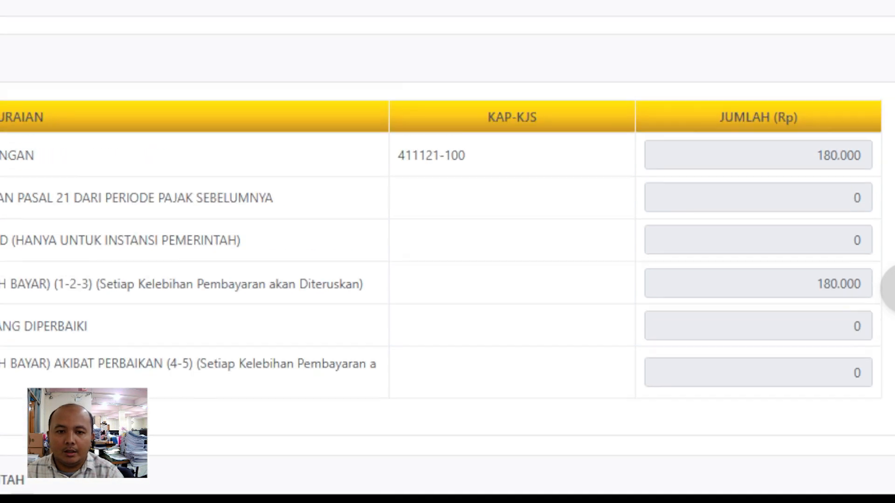
pyautogui.scroll(8, 447, 252)
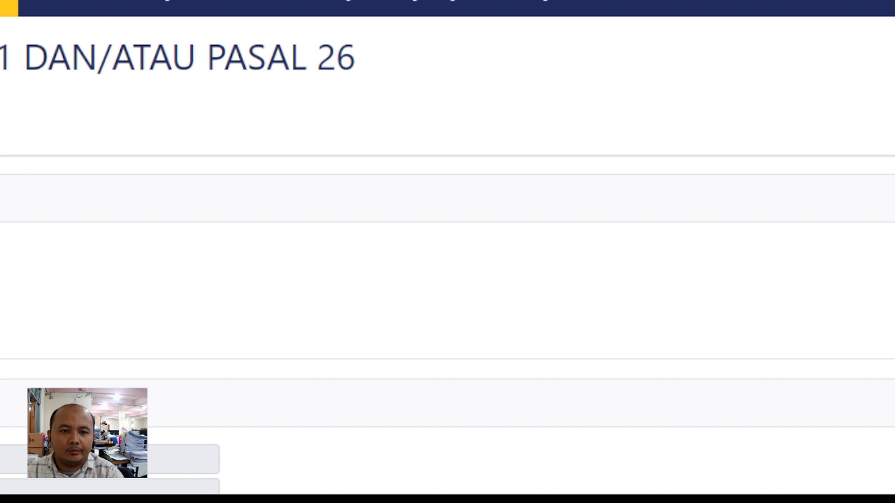
pyautogui.scroll(-3, 447, 252)
pyautogui.scroll(3, 447, 252)
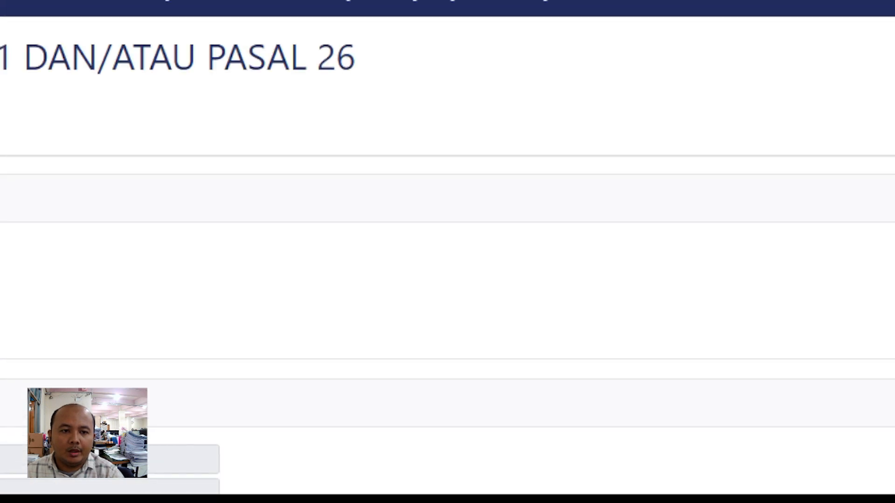
pyautogui.scroll(-10, 448, 252)
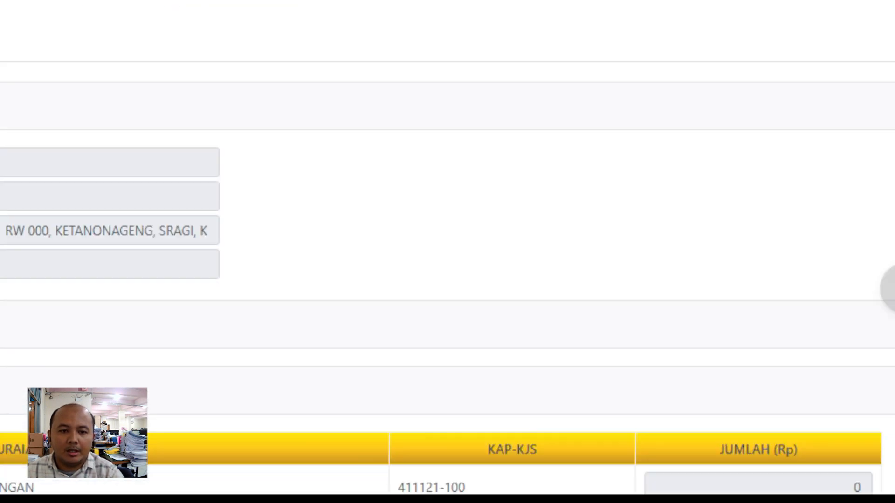
pyautogui.scroll(-12, 447, 251)
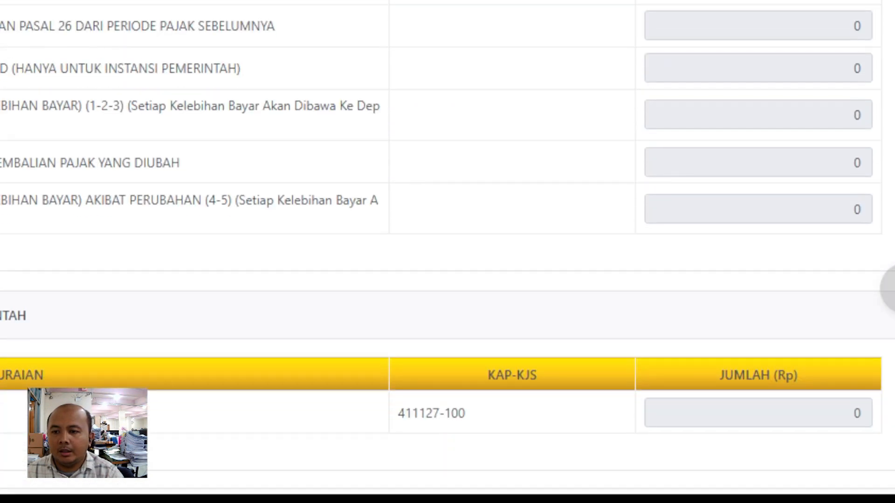
pyautogui.scroll(-5, 447, 251)
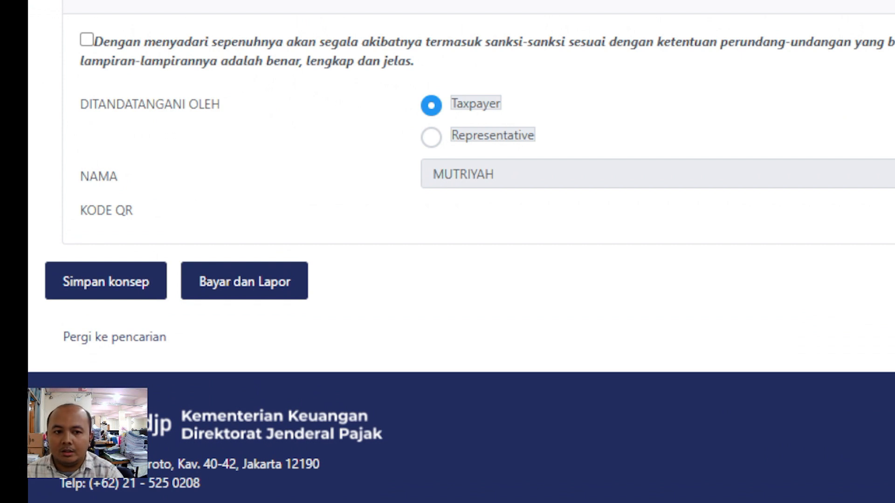
# - Tick the 'Dengan menyadari sepenuhnya…' declaration and return to the top of the form
pyautogui.click(86, 40)
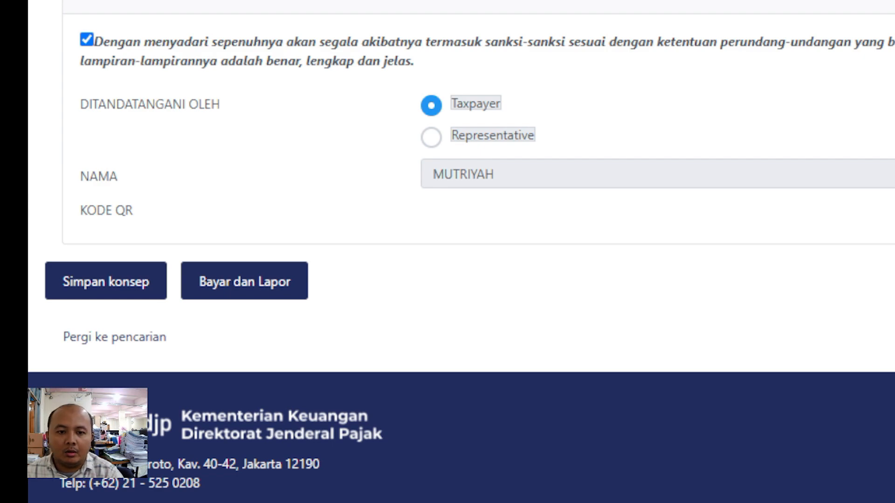
pyautogui.scroll(20, 466, 251)
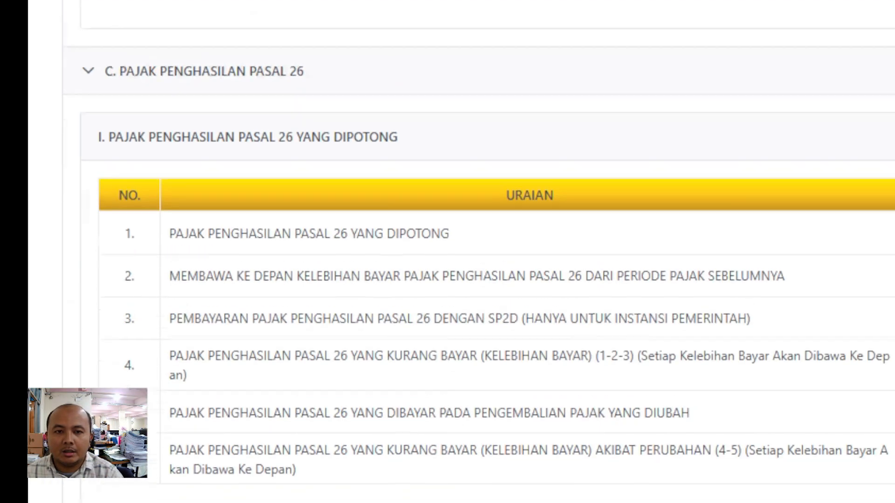
pyautogui.scroll(15, 461, 252)
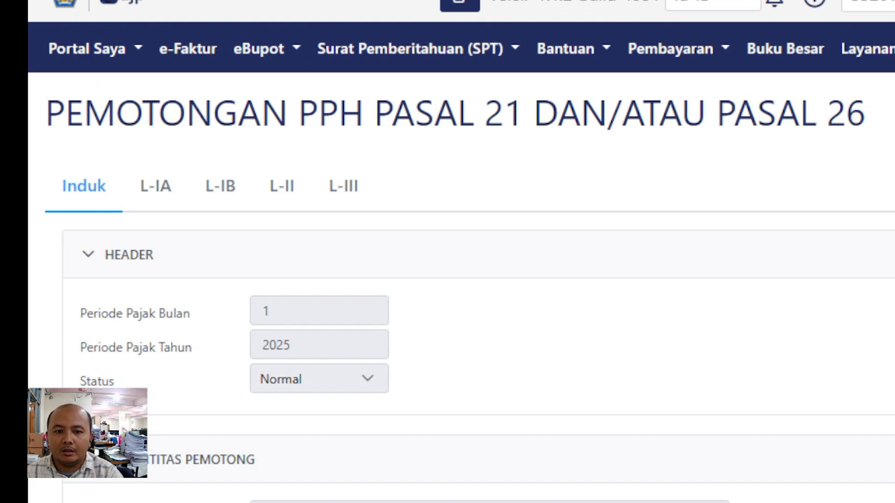
# - Return to the SPT Menunggu Pembayaran list via the SPT menu, briefly checking SPT Dilaporkan
pyautogui.click(410, 49)
pyautogui.click(426, 90)
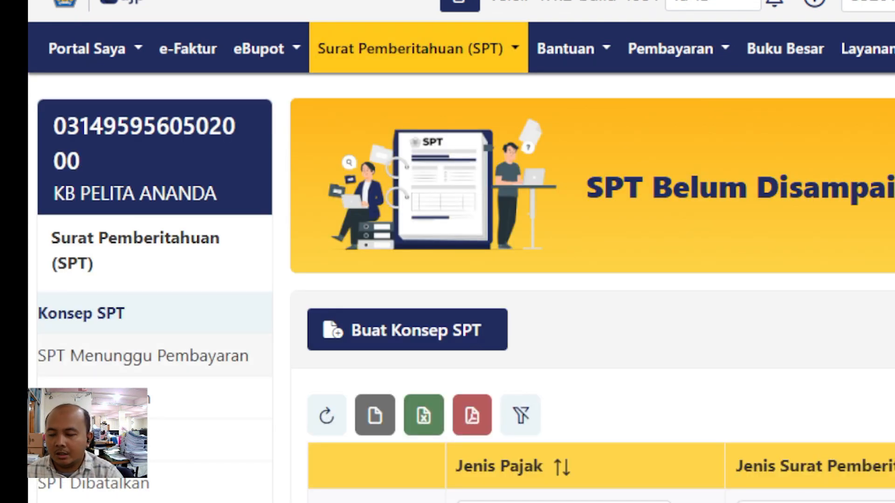
pyautogui.click(142, 356)
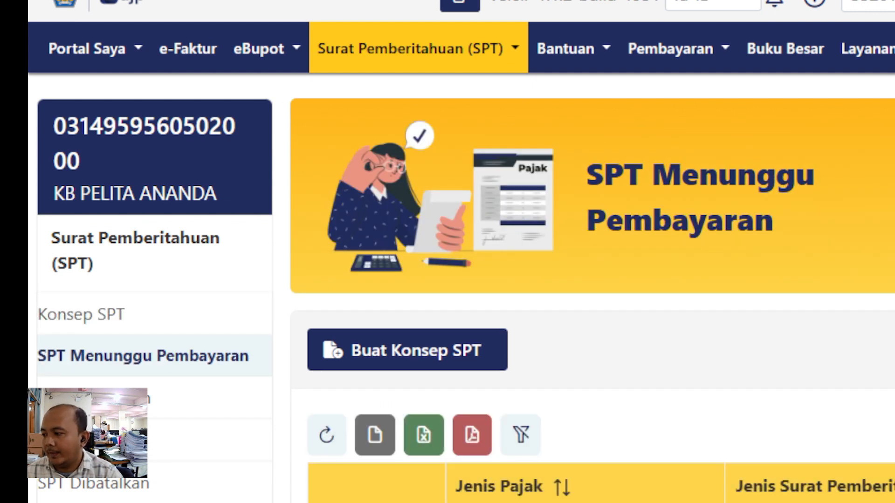
pyautogui.scroll(-2, 461, 252)
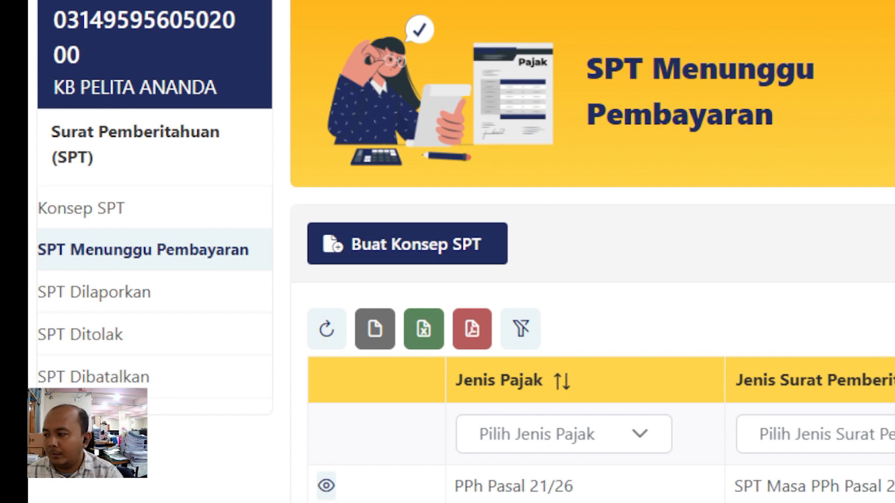
pyautogui.scroll(-2, 592, 280)
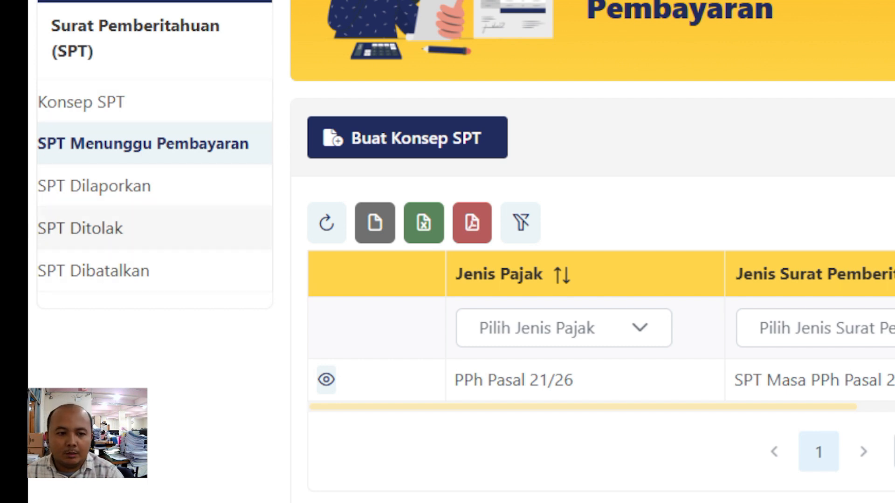
pyautogui.click(93, 186)
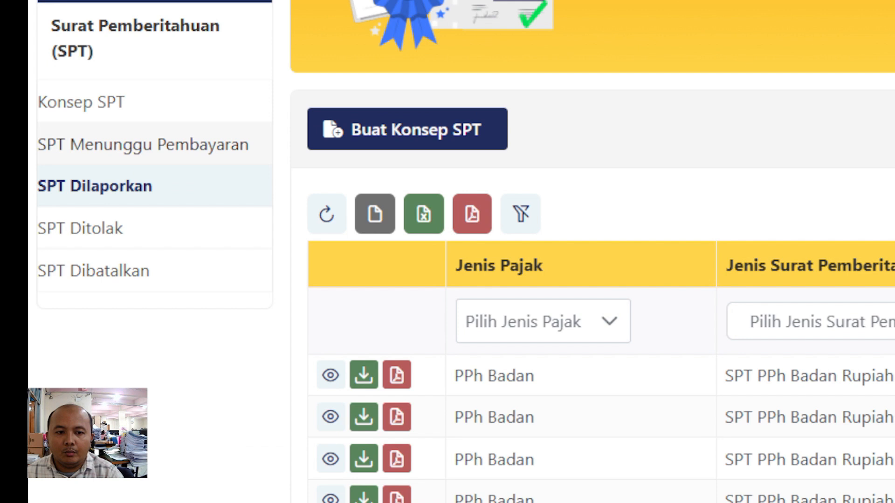
pyautogui.click(142, 144)
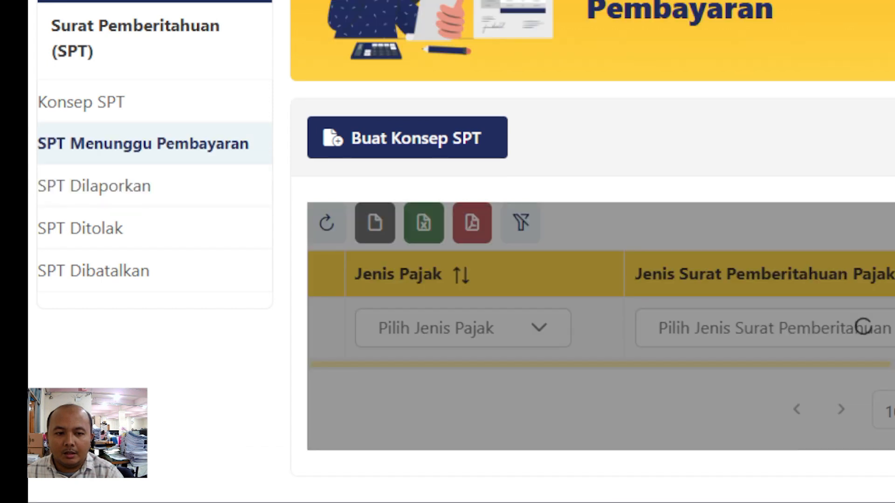